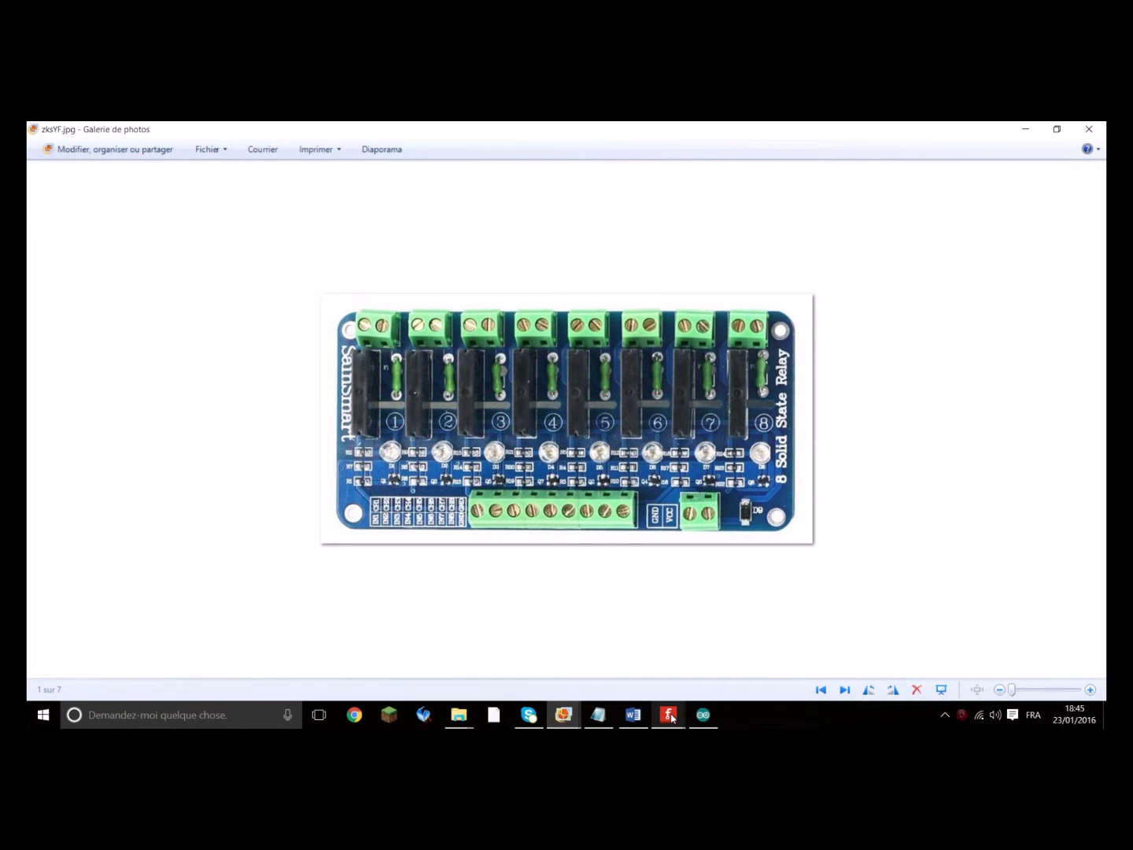
Switch to the Fritzing sketch "arduino branchement+code.fzz" and widen its window to examine the whole Arduino Uno wiring.
mouse_move(671, 718)
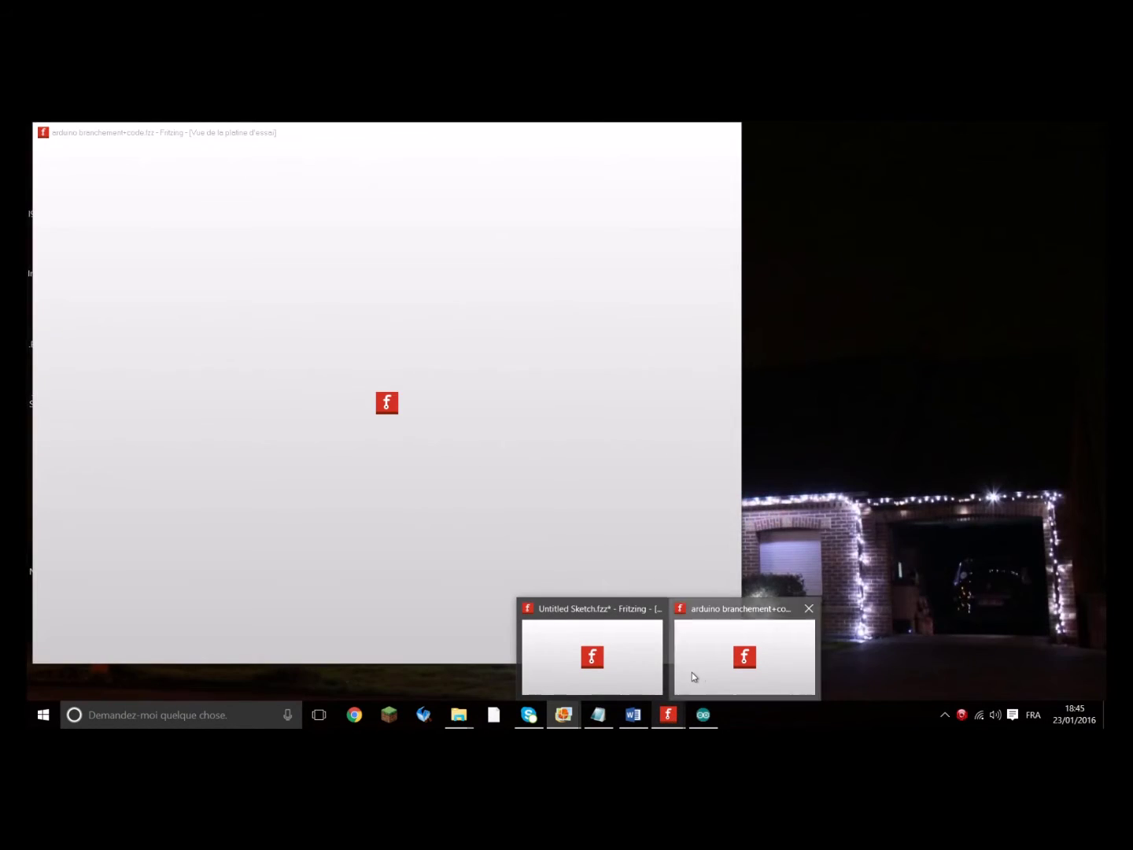
click(692, 673)
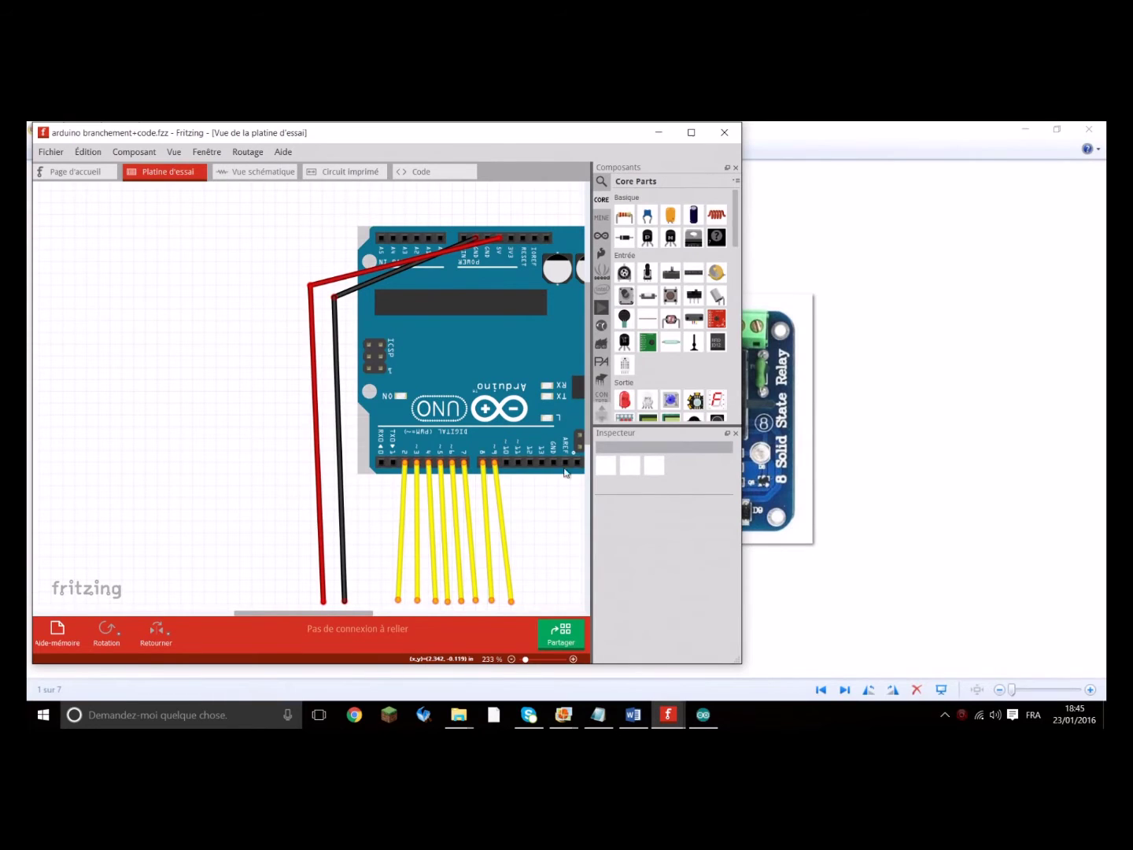
drag(741, 161, 1094, 162)
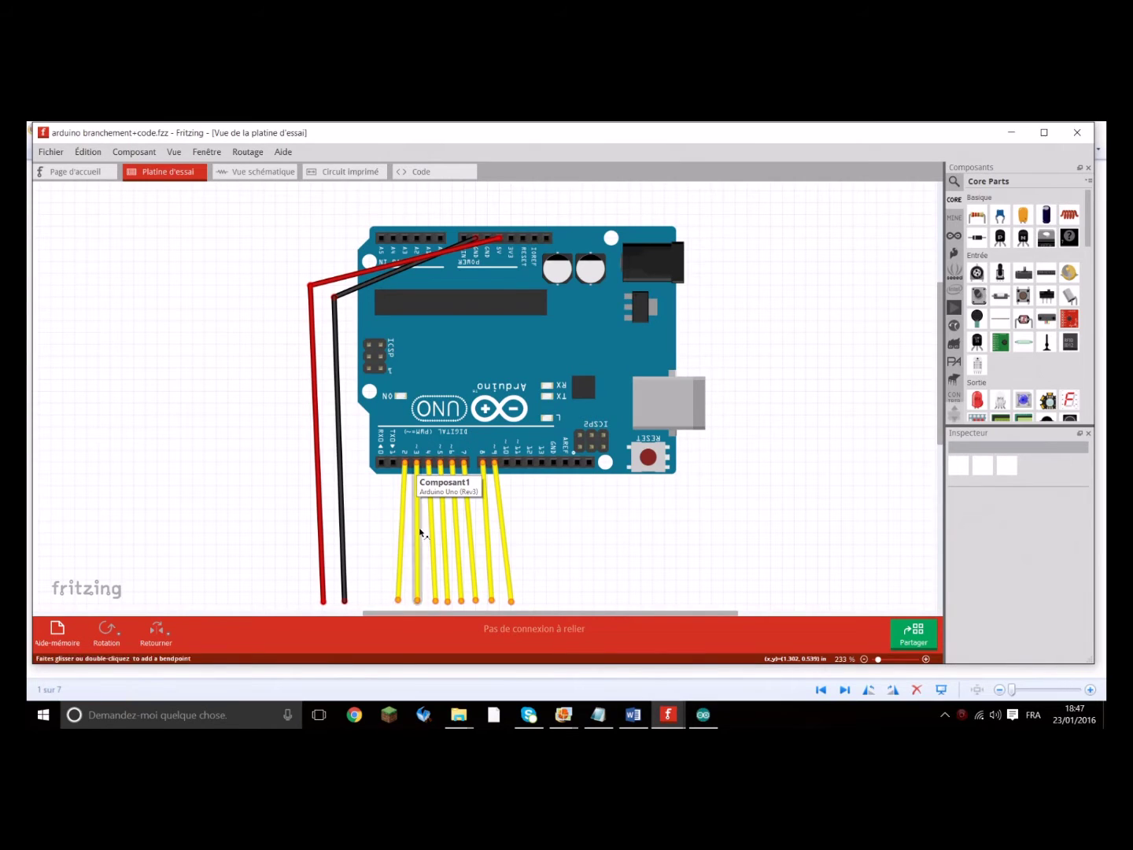
click(563, 714)
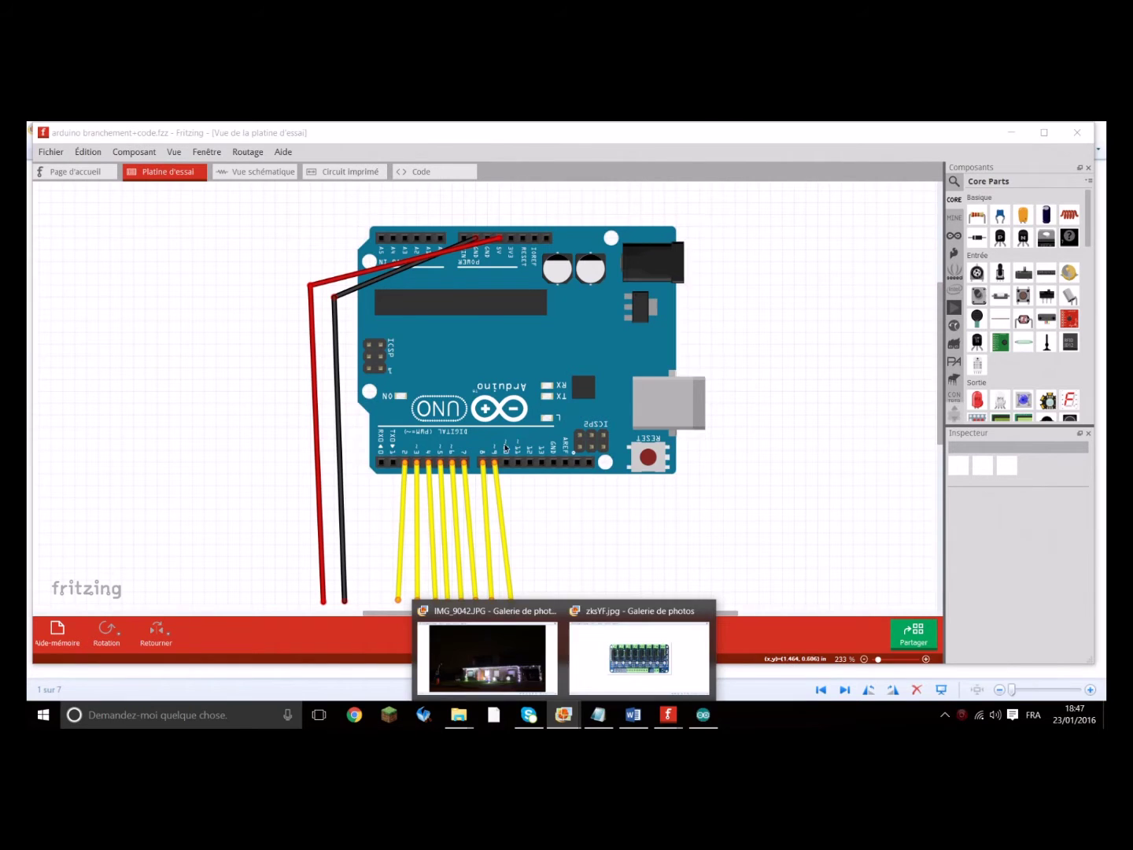
click(692, 456)
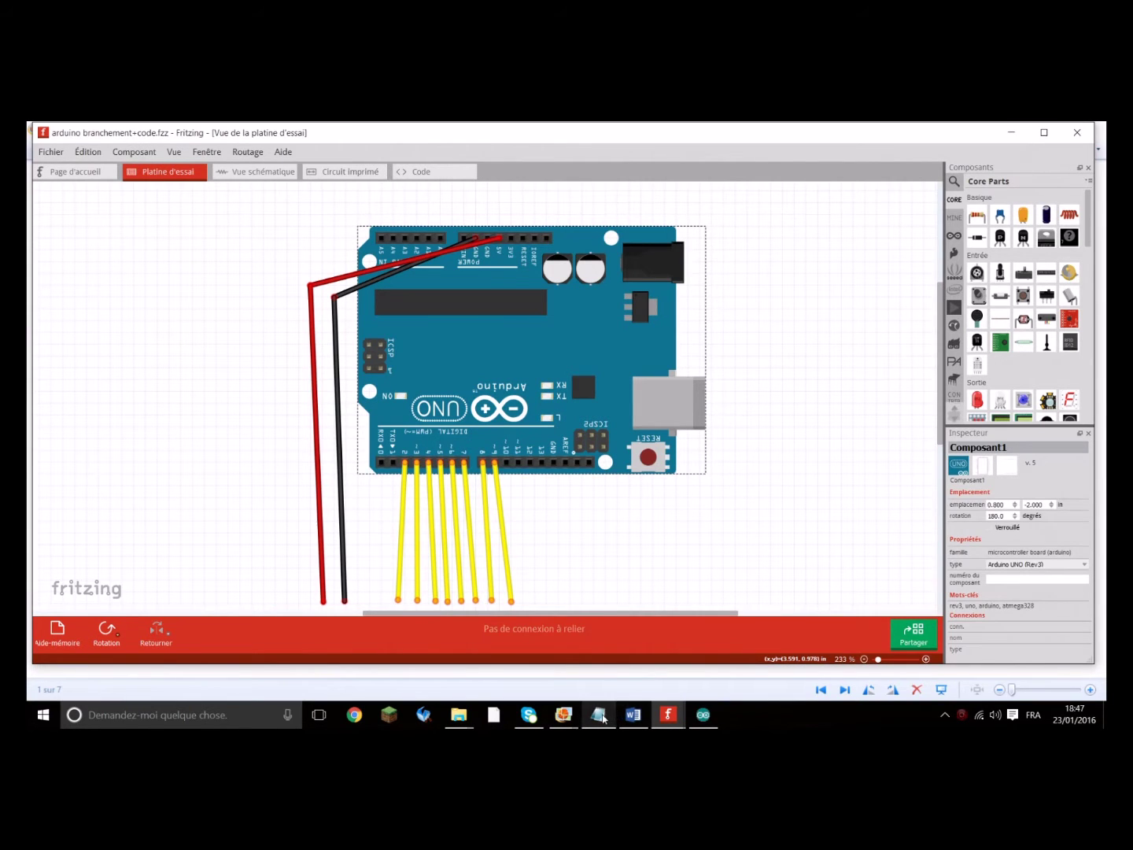
Compare the Arduino-to-relay wiring diagram 6.PNG with the relay board photo zksYF.jpg in the photo gallery, finishing on 6.PNG.
mouse_move(564, 715)
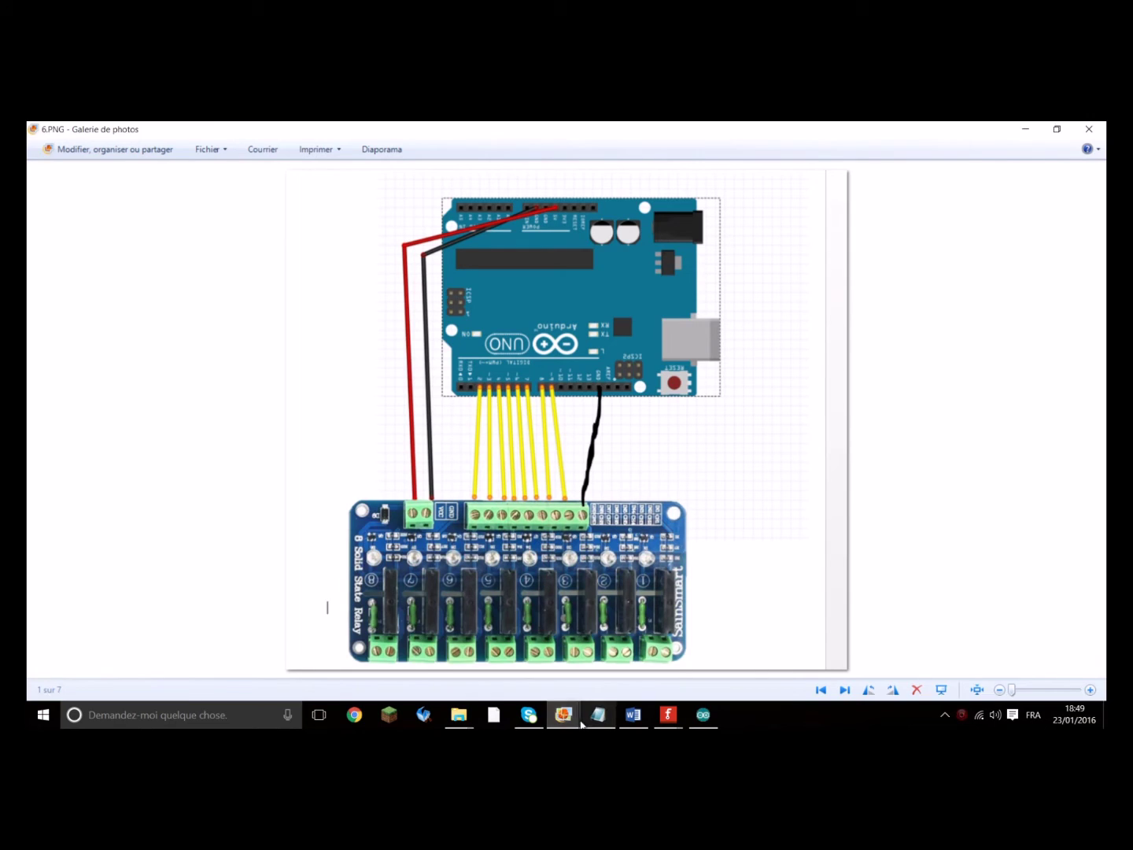
mouse_move(564, 713)
click(619, 678)
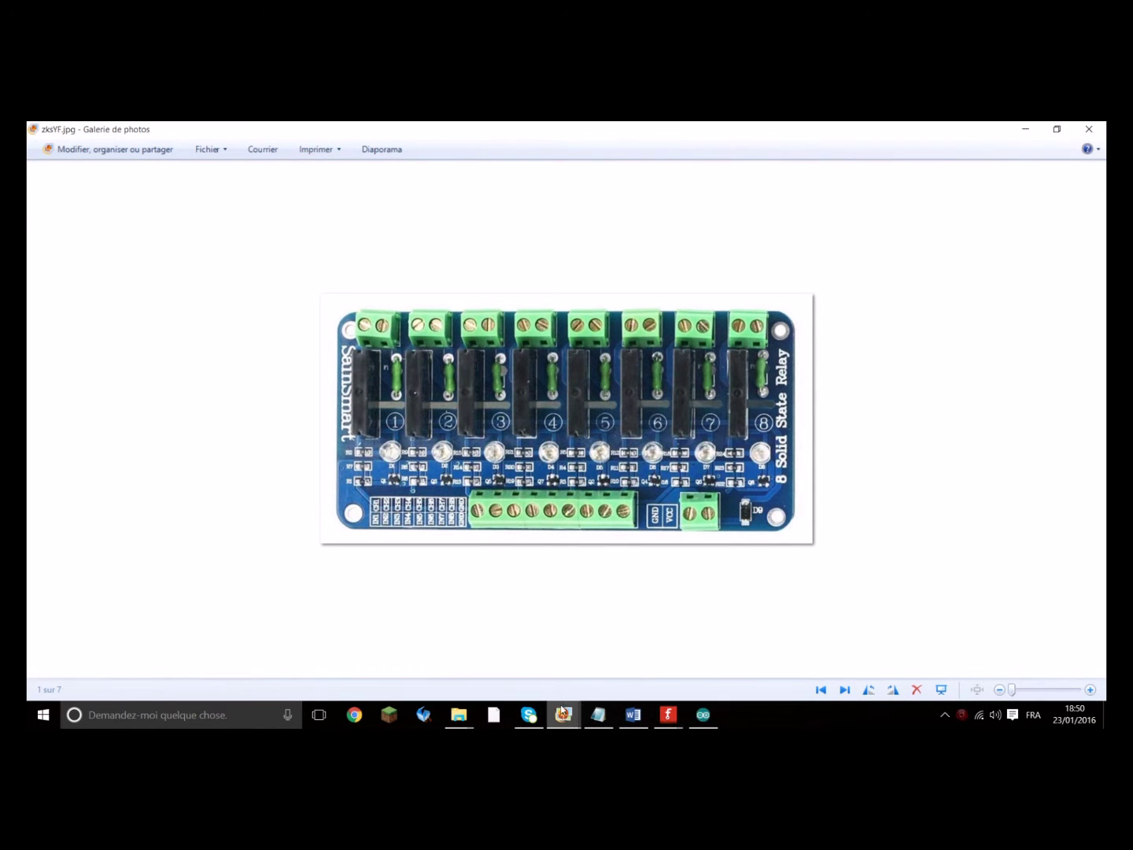
mouse_move(562, 711)
click(721, 662)
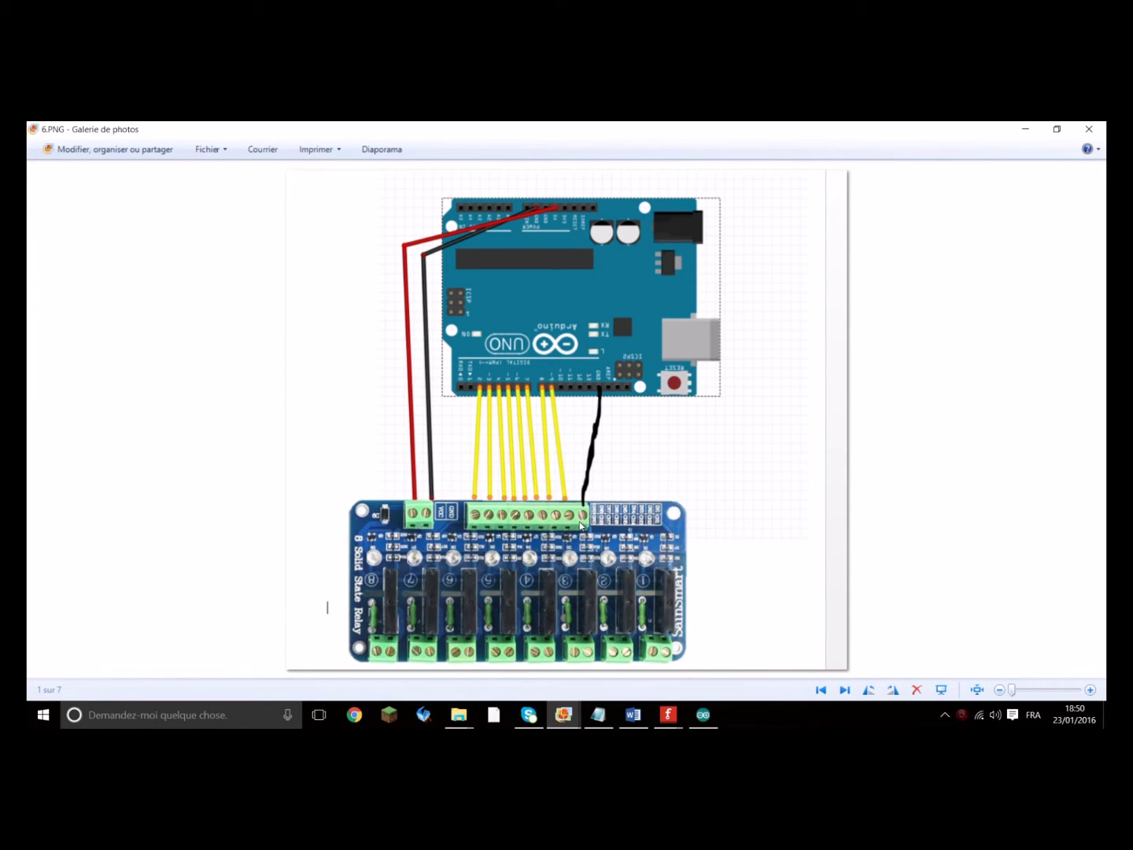
mouse_move(568, 721)
click(619, 652)
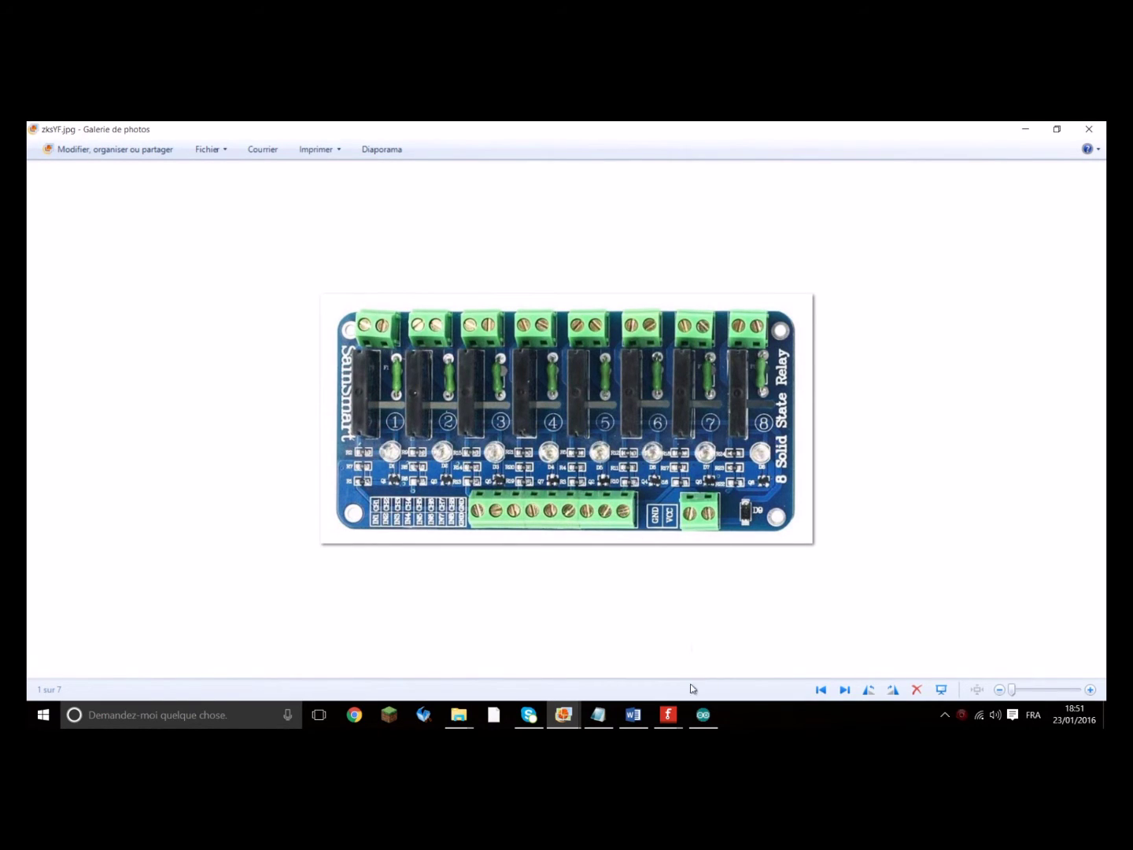
mouse_move(564, 715)
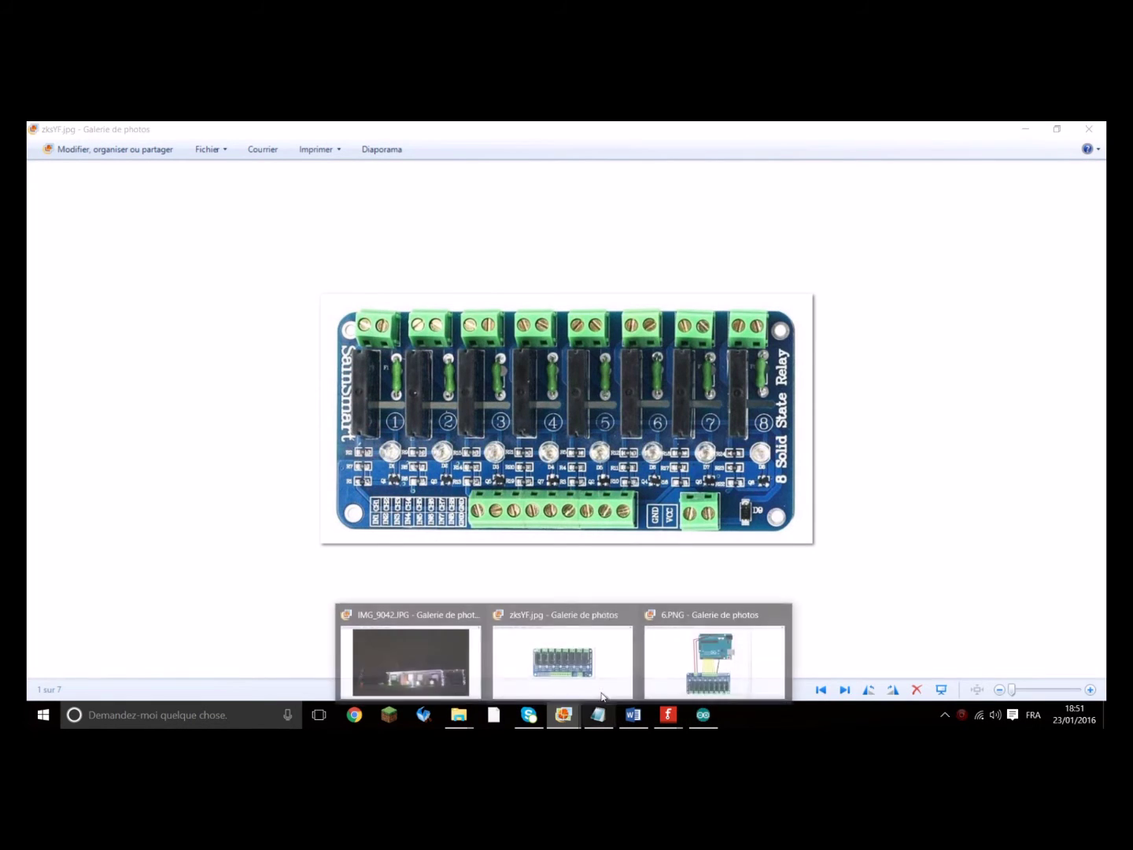
click(677, 657)
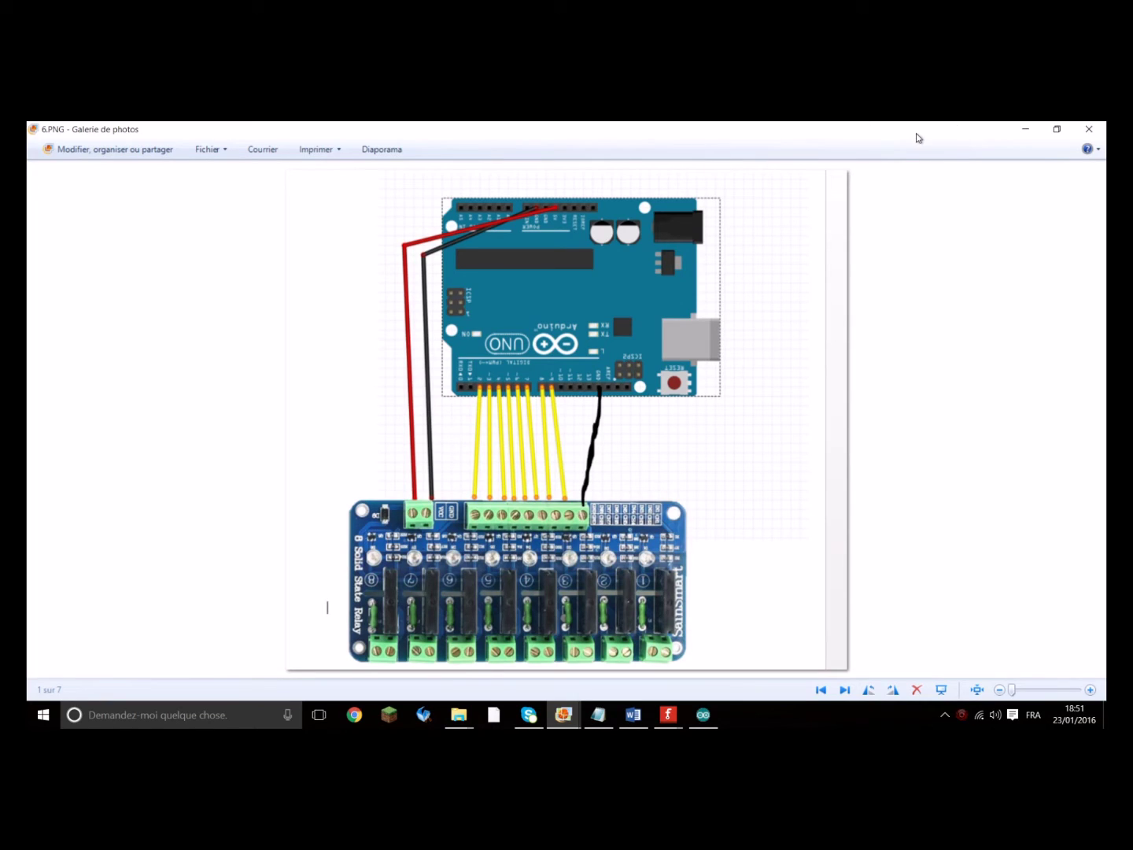
Switch to the Arduino IDE and review the Vixen relay sketch from its channel pin definitions to the loop code.
key(alt+Tab)
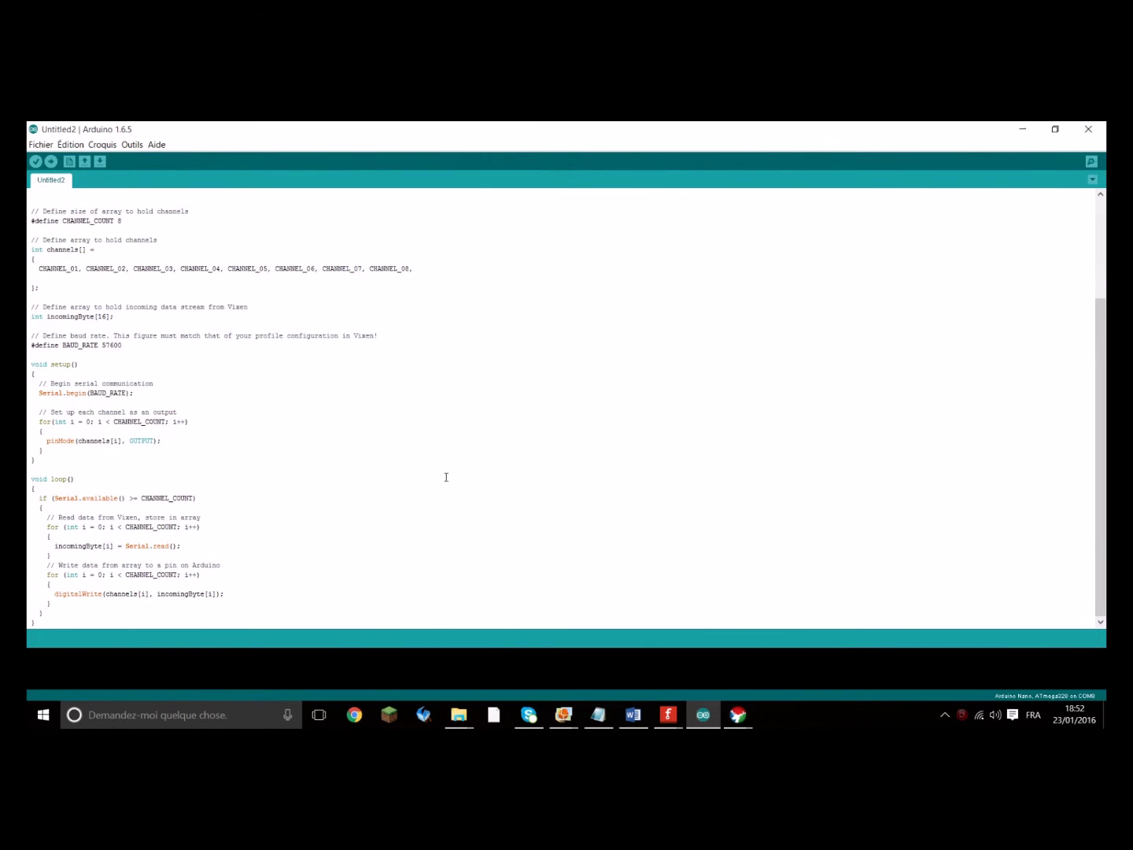
scroll(464, 465, up, 5)
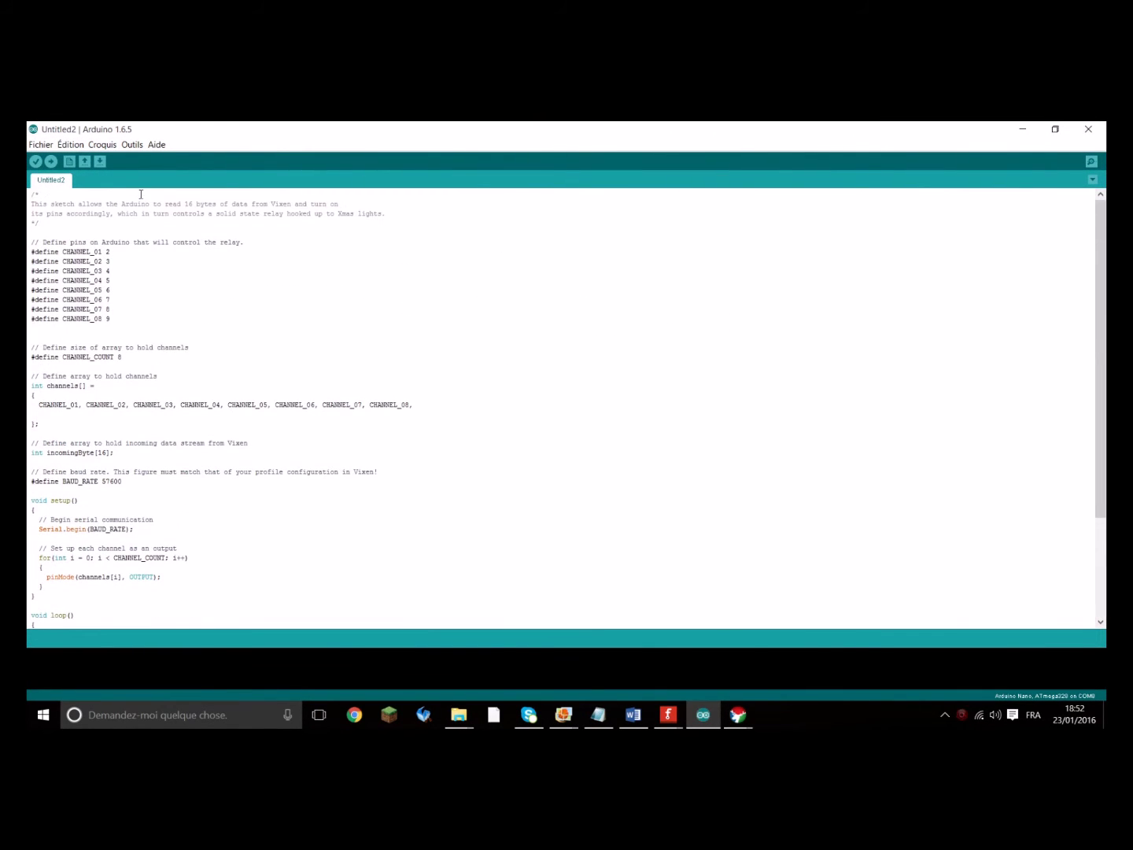
scroll(308, 496, down, 4)
scroll(290, 418, up, 4)
Bring back the wiring diagram 6.PNG and examine the Arduino's digital pin connections to the relay terminals up close.
click(559, 717)
click(697, 649)
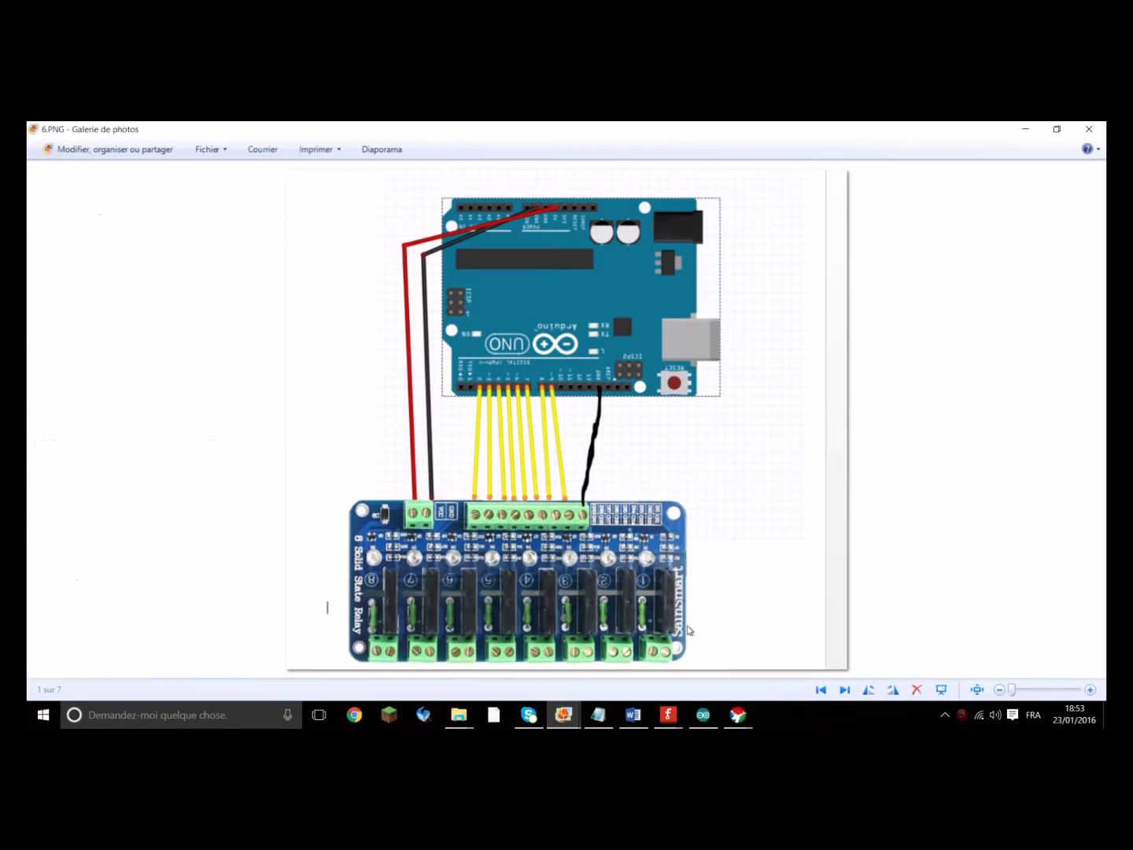
scroll(493, 417, up, 5)
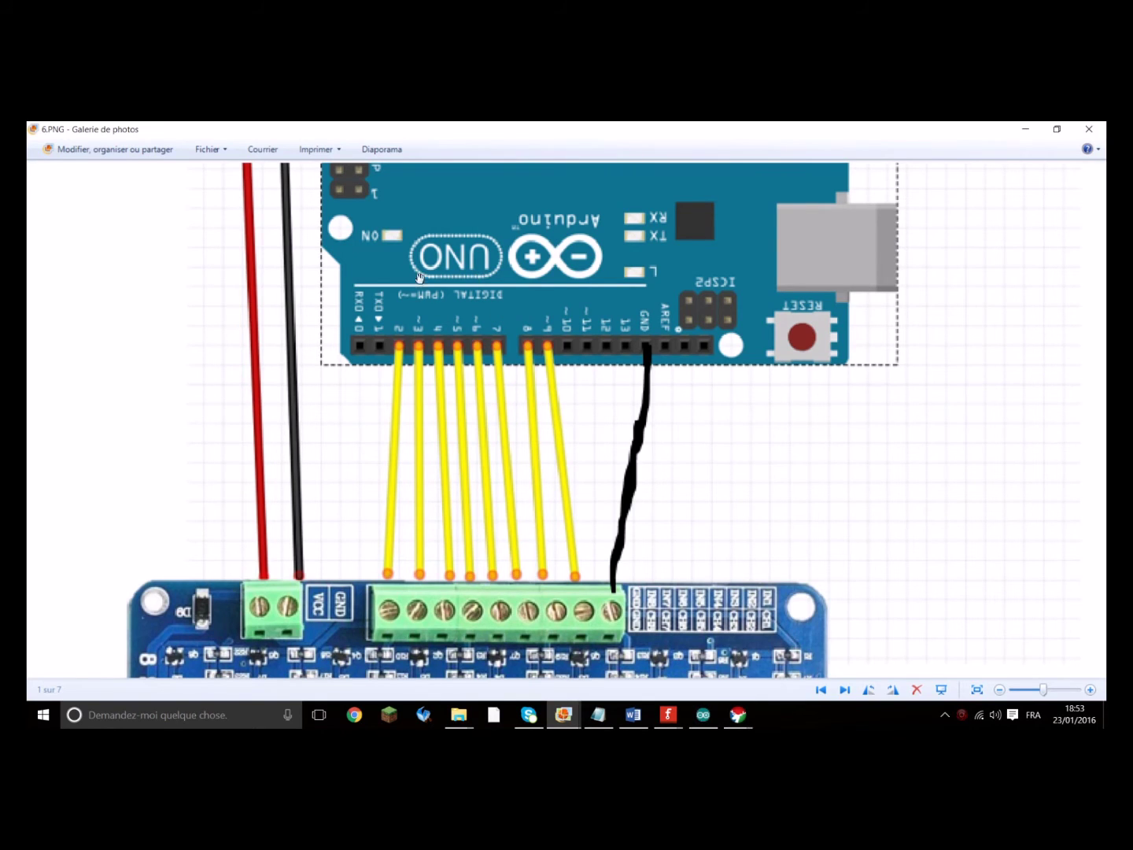
Switch to the Arduino IDE and upload the sketch with the board type set to Arduino Uno and the port set to COM7.
click(705, 715)
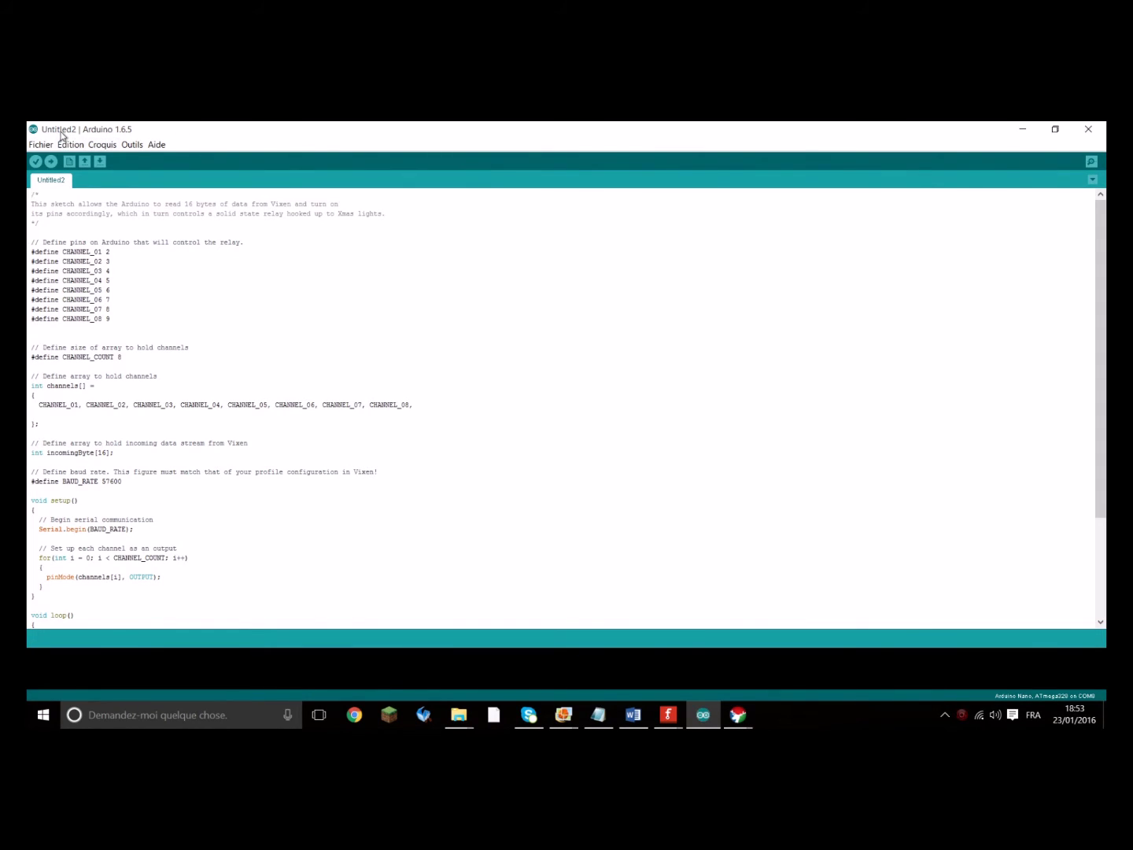
click(129, 148)
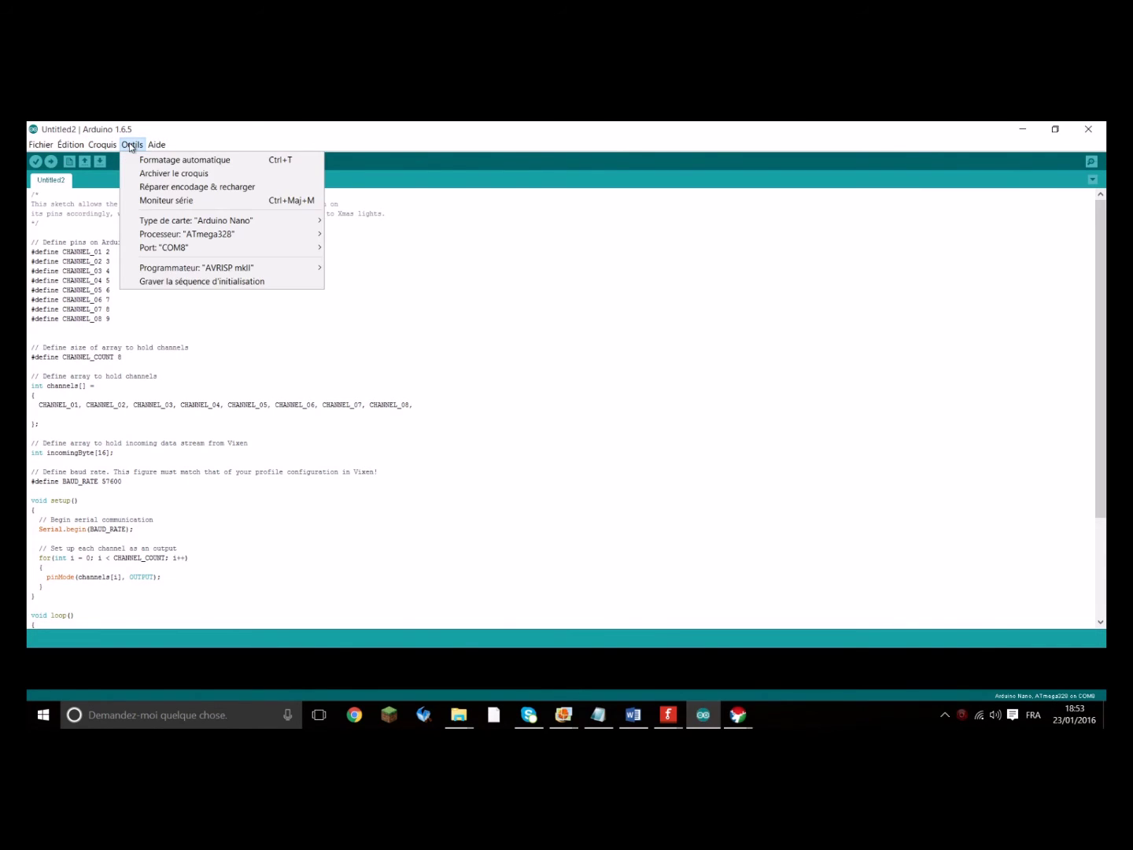
mouse_move(236, 224)
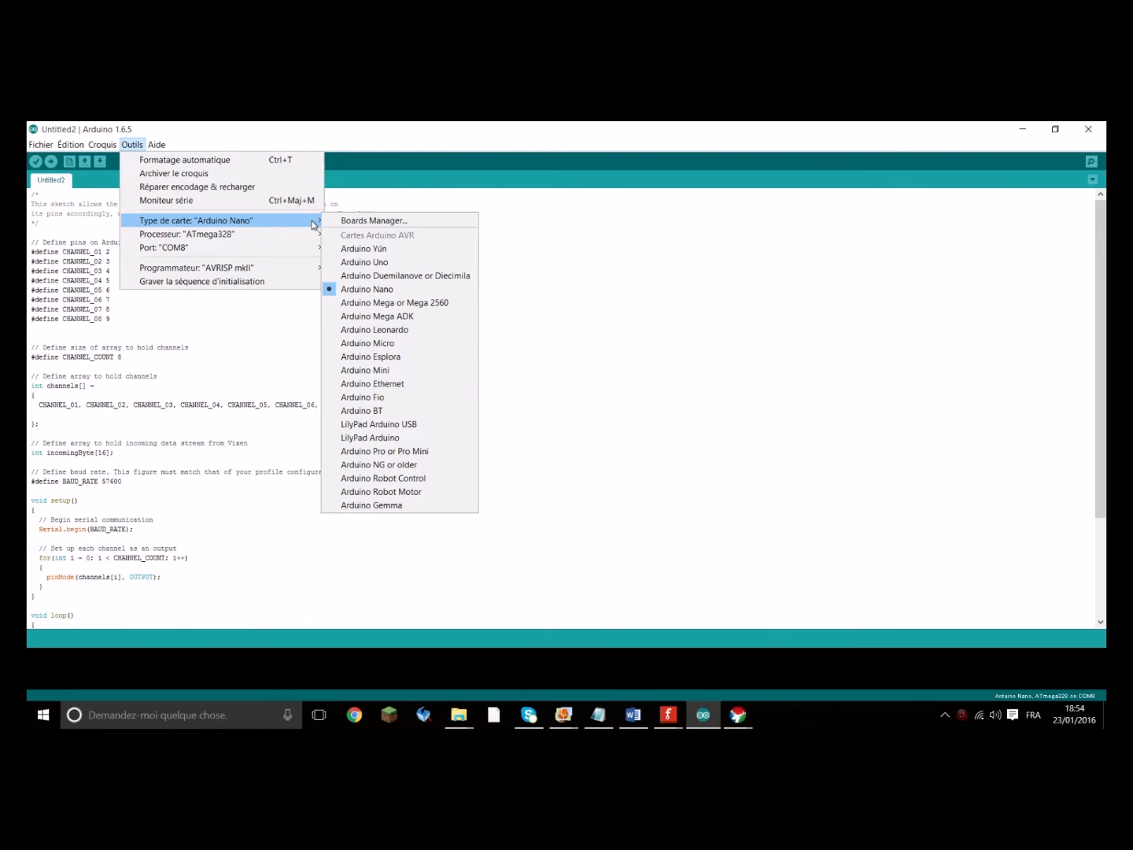
click(313, 224)
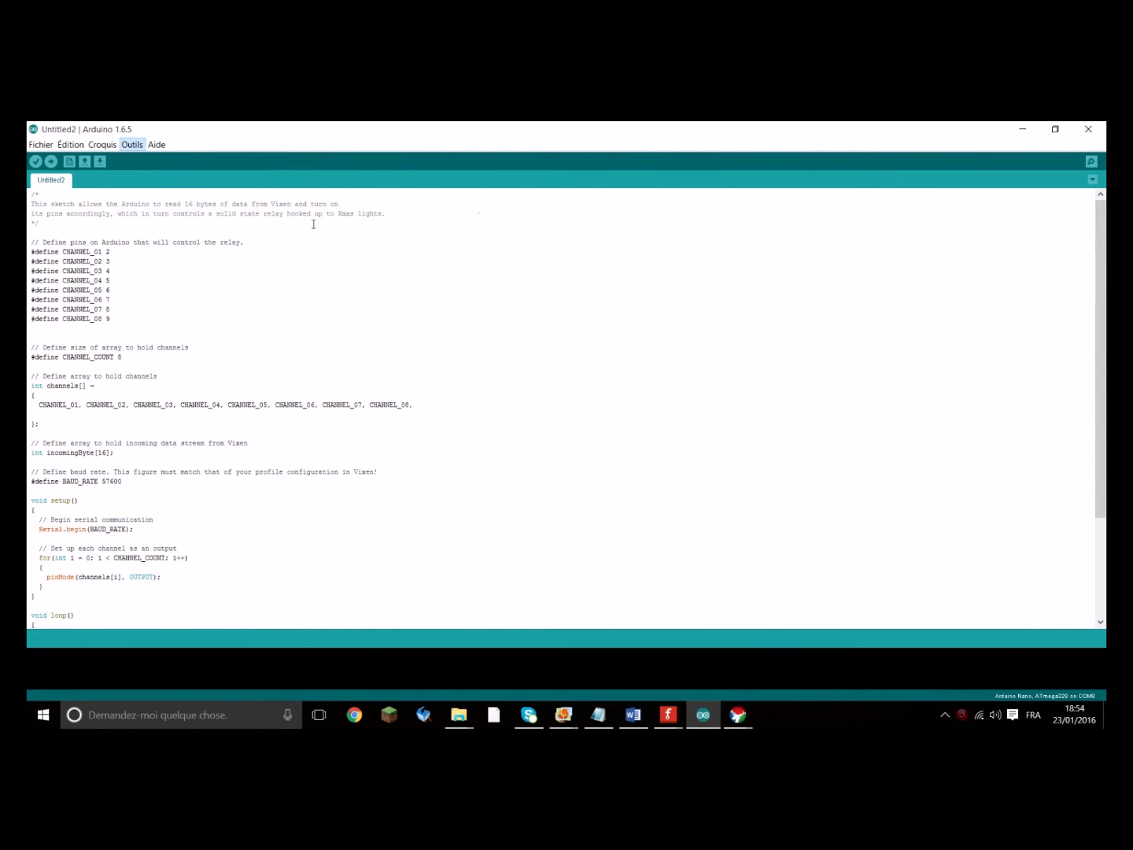
click(124, 142)
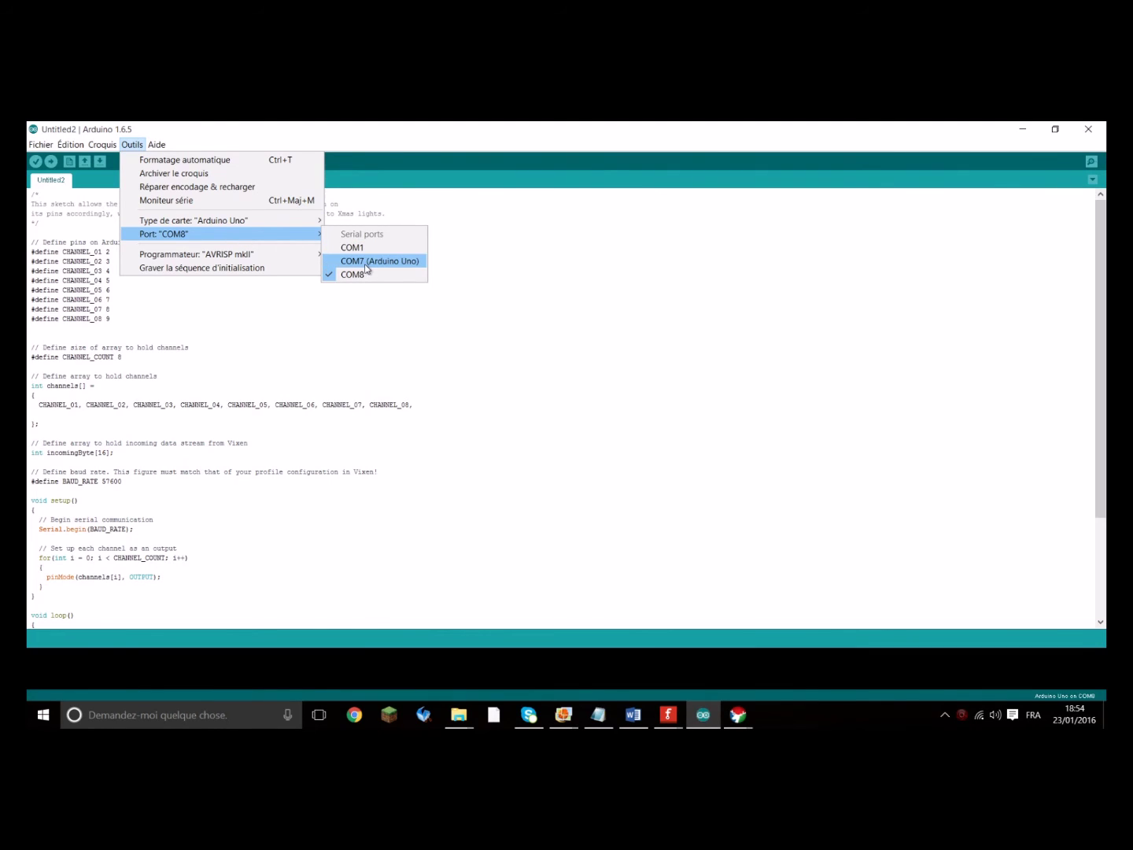
click(366, 267)
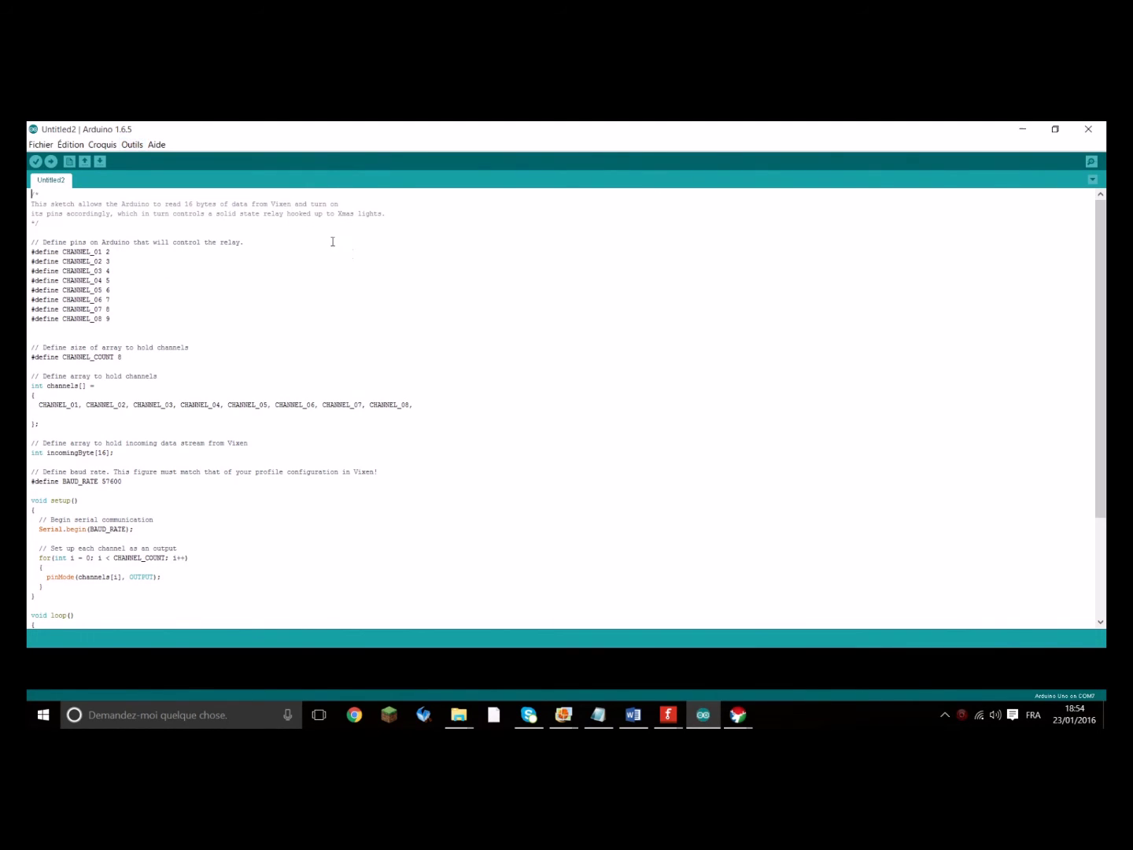
click(52, 163)
click(1023, 130)
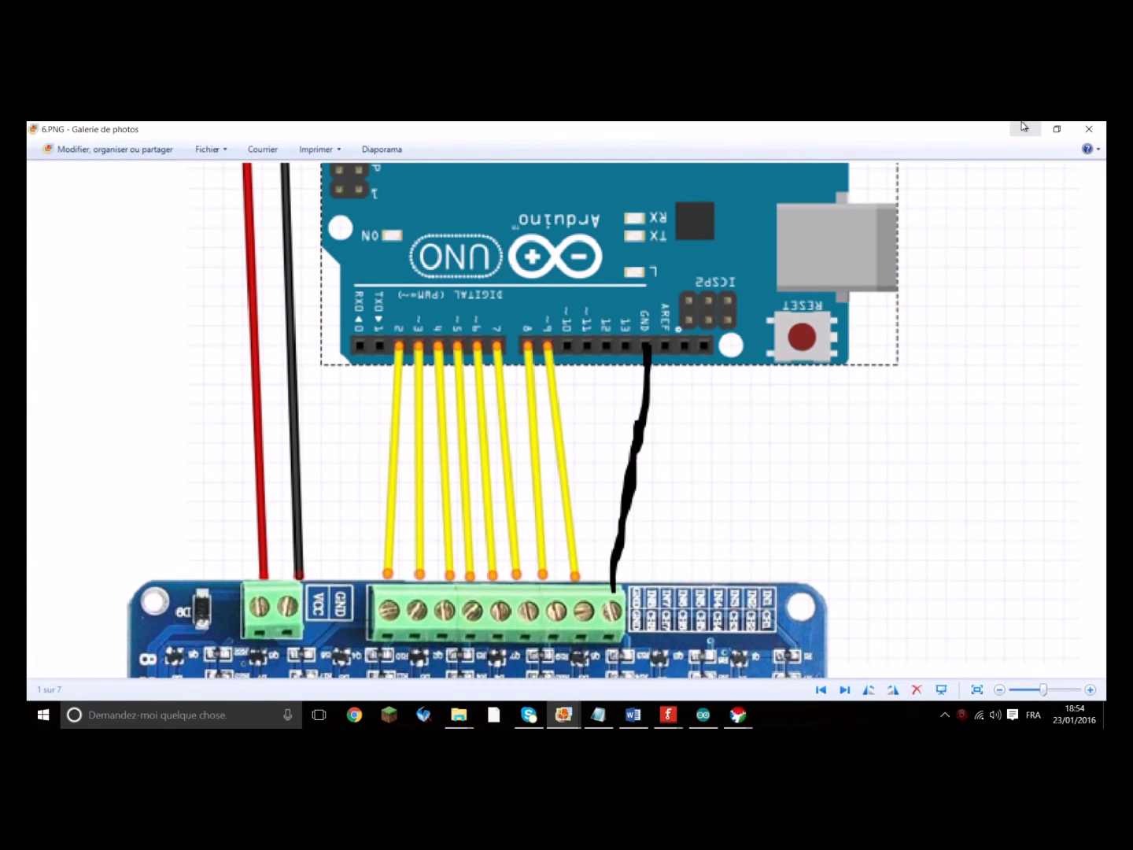
Switch to Vixen Administration, minimize the wiring diagram window, and open the display setup.
mouse_move(740, 715)
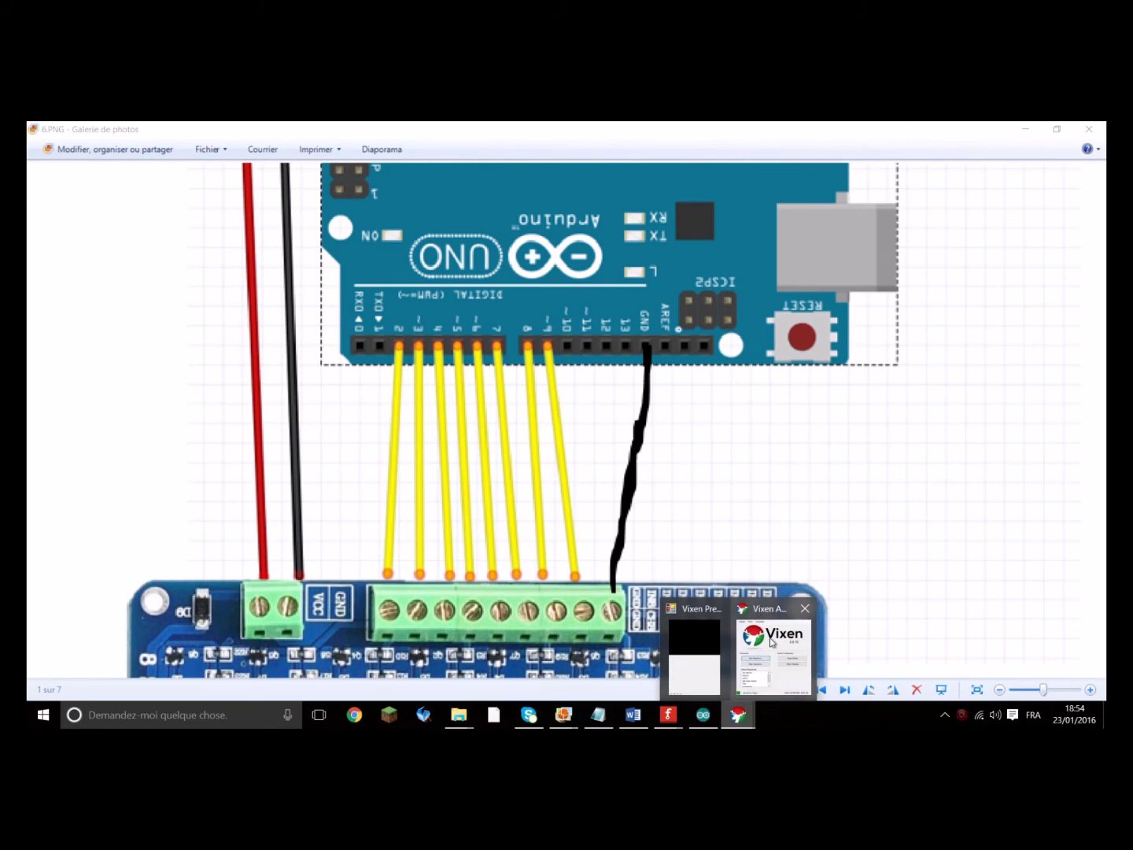
click(777, 632)
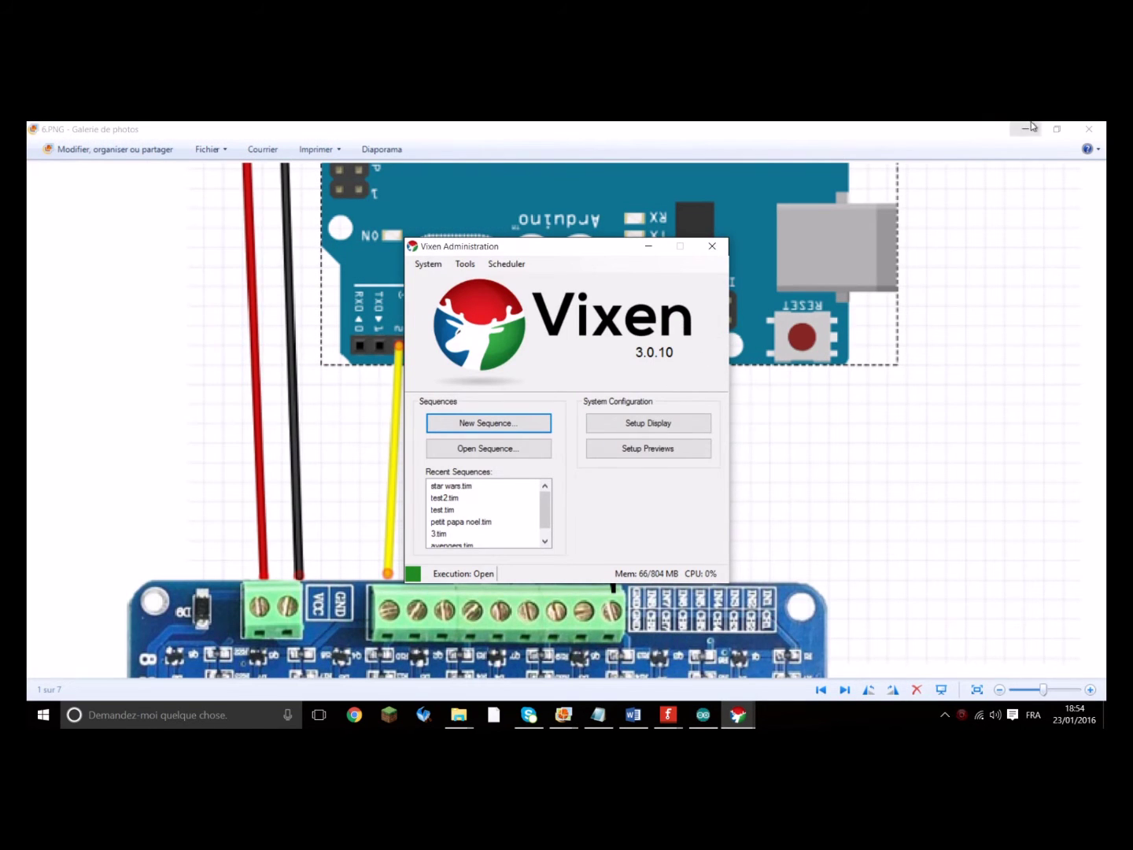
click(1030, 127)
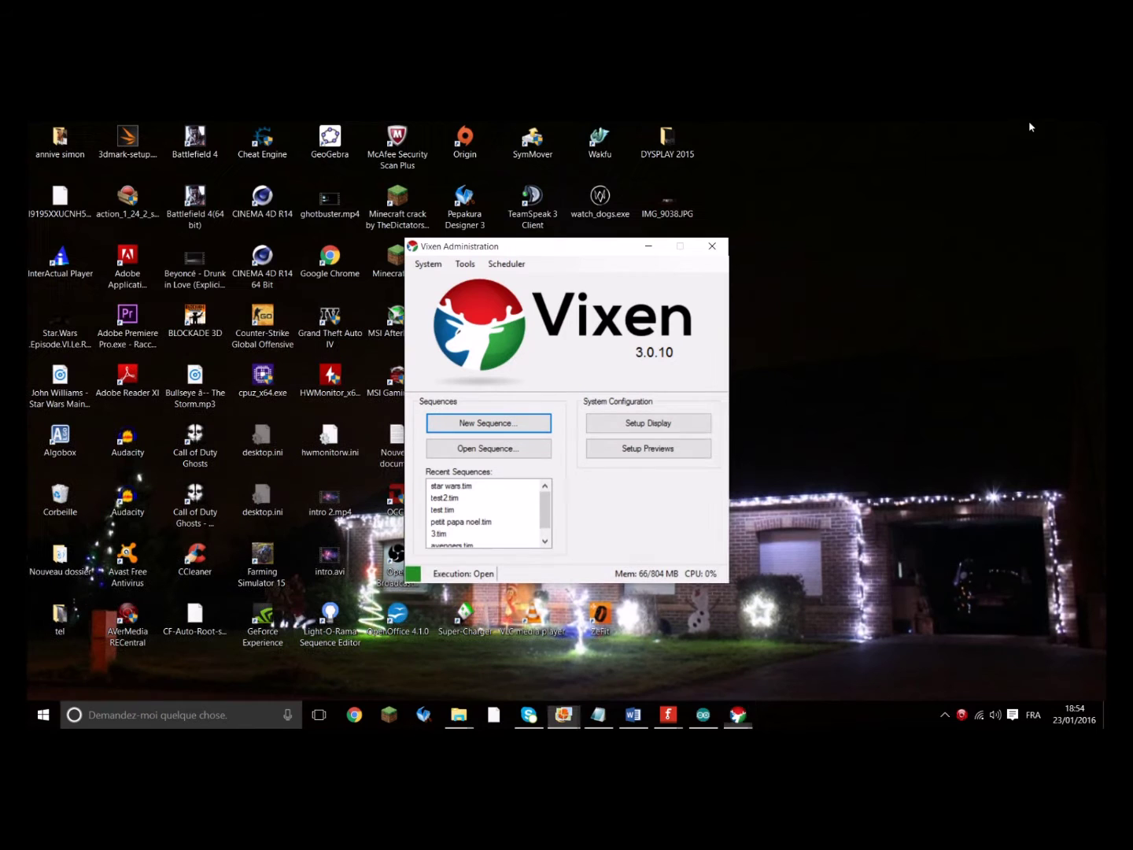
click(650, 426)
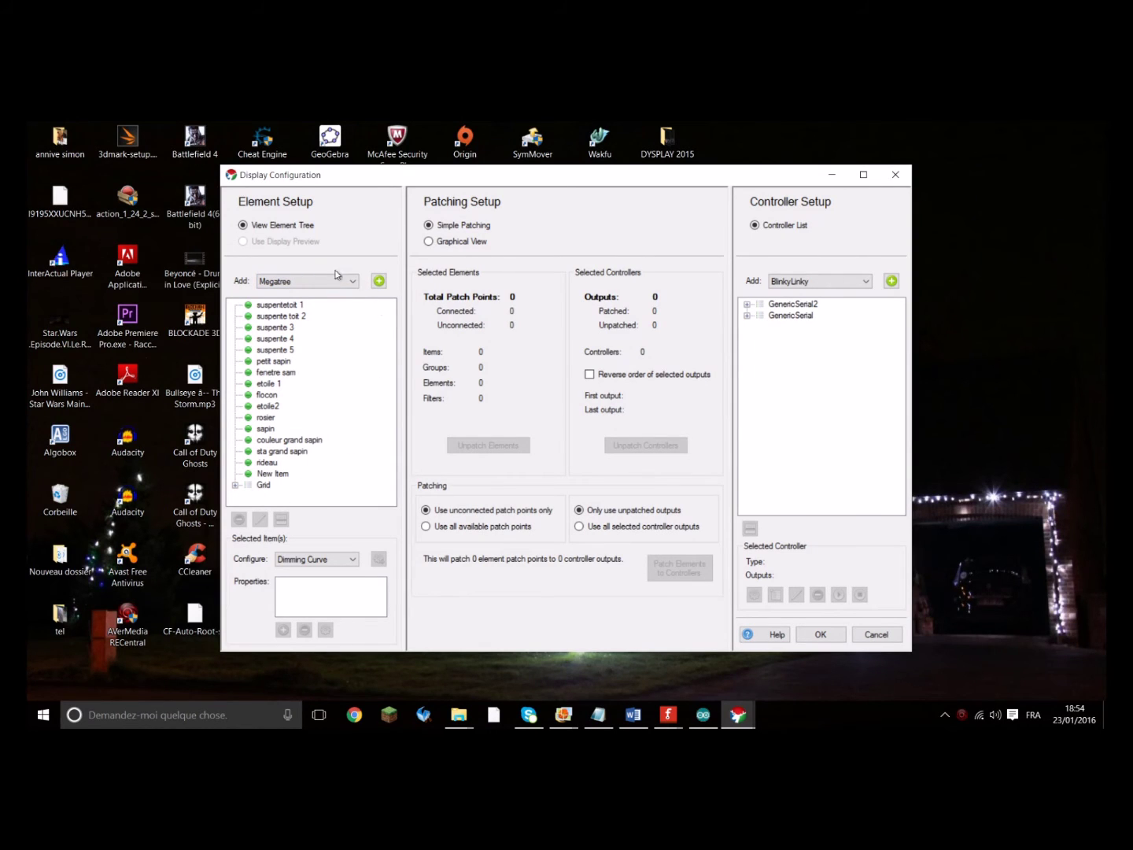
Add a new GenericSerial controller and accept its default name.
click(792, 316)
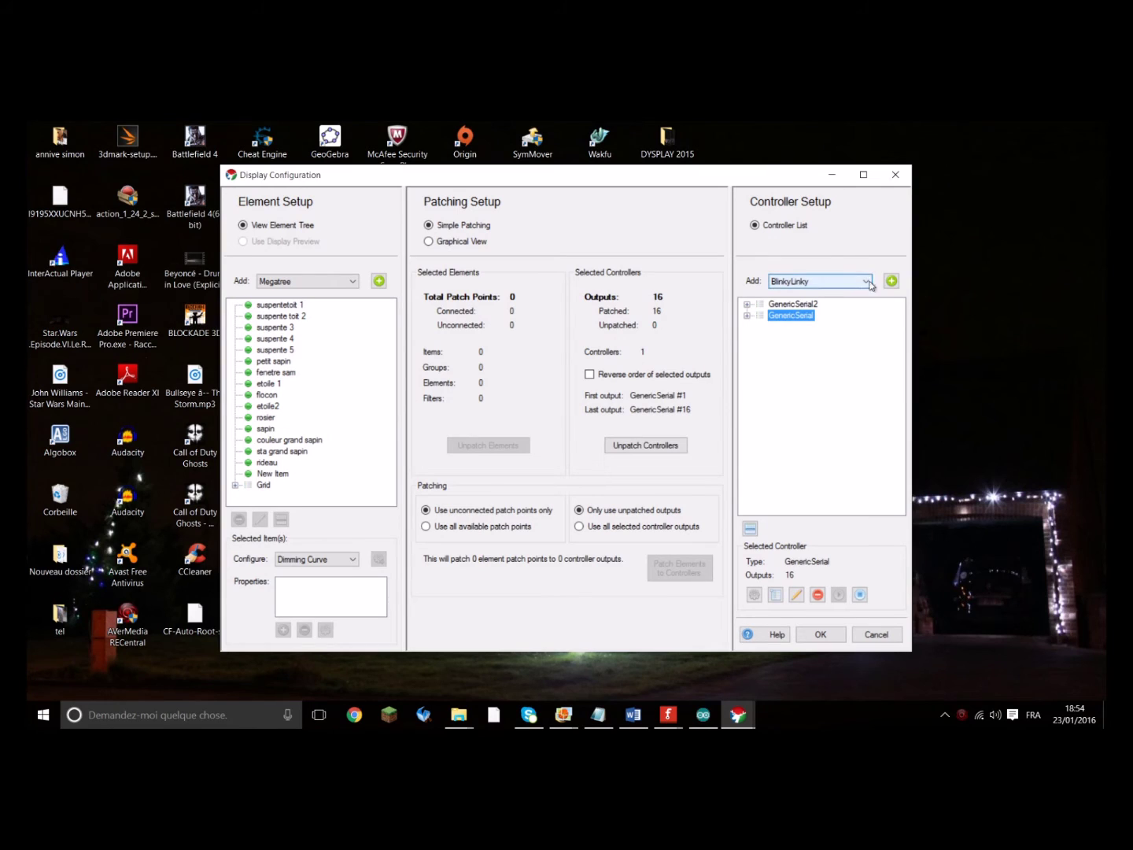
click(860, 341)
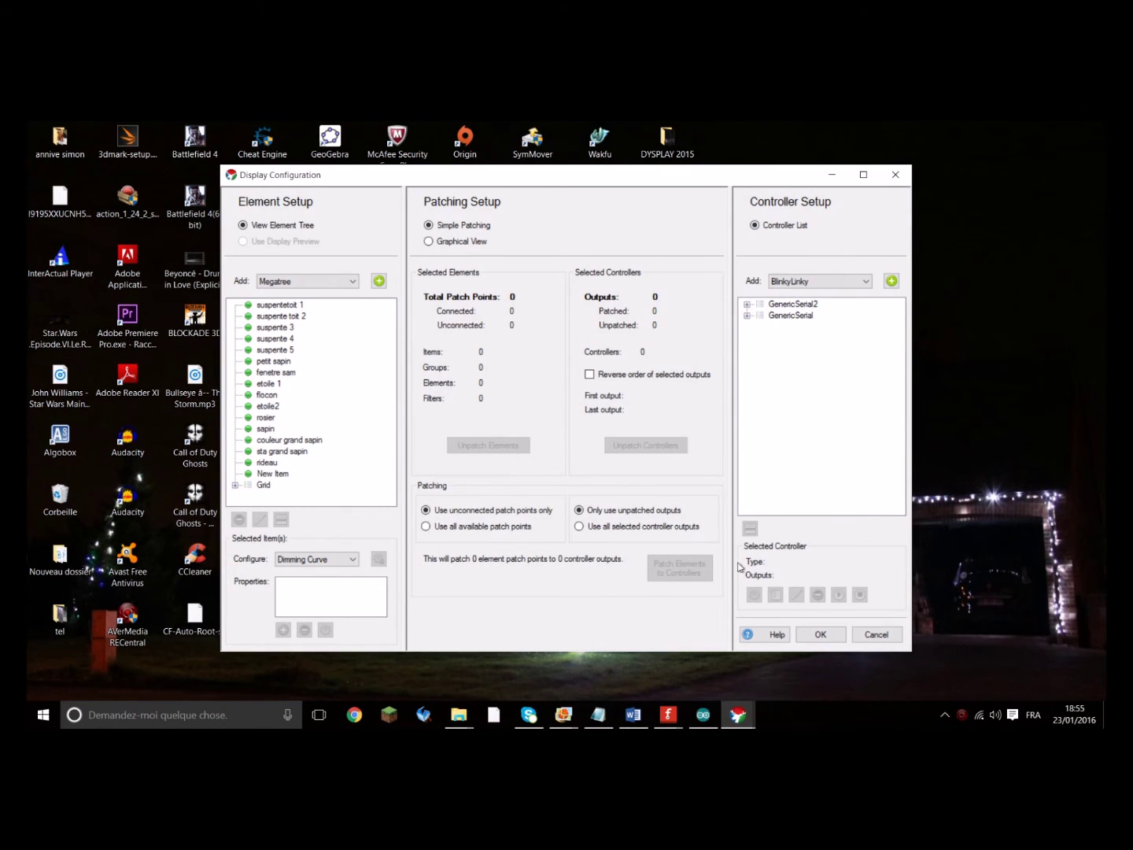
click(864, 284)
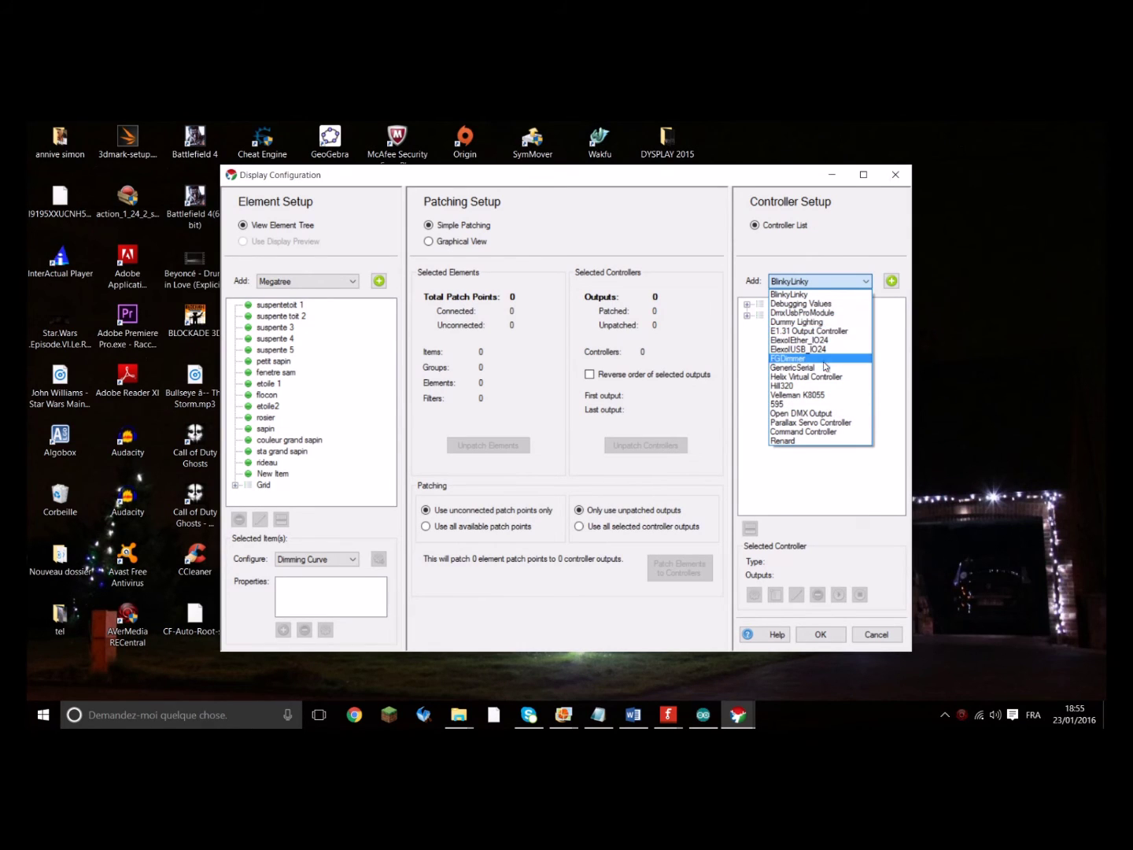
click(824, 368)
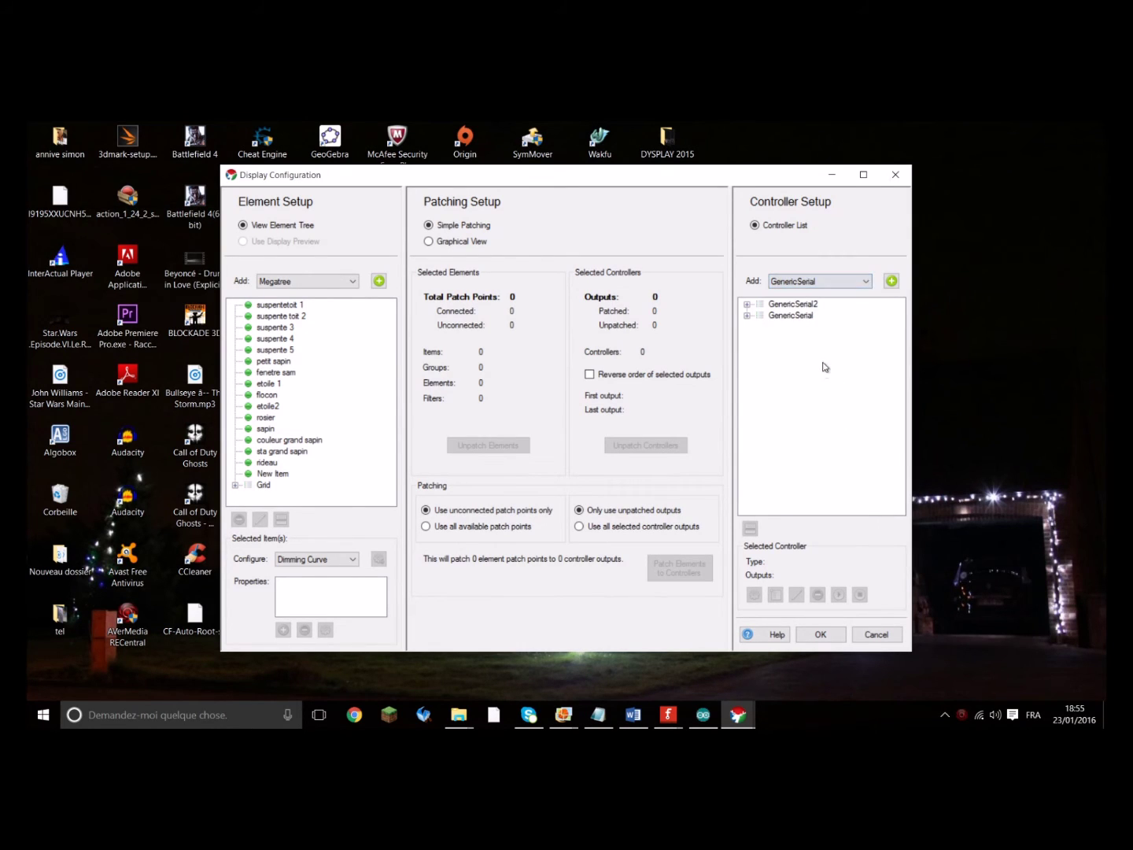
click(891, 281)
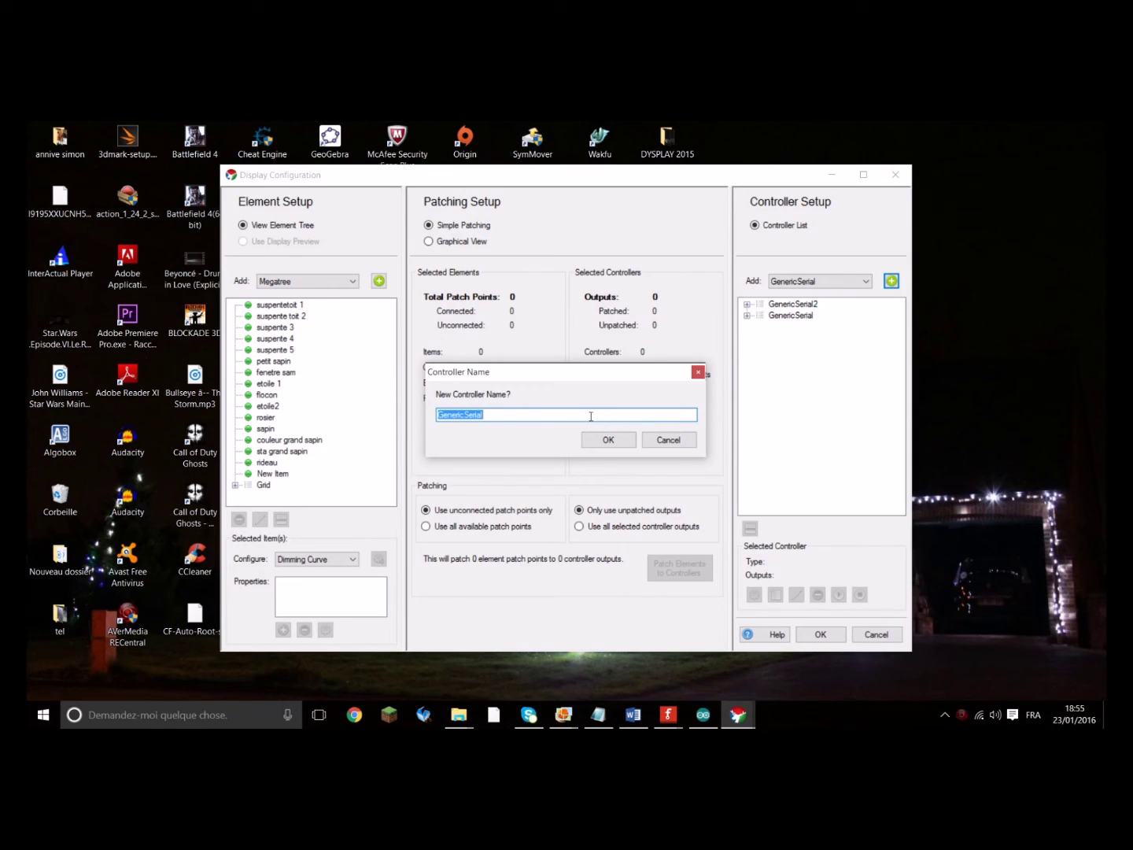
click(610, 440)
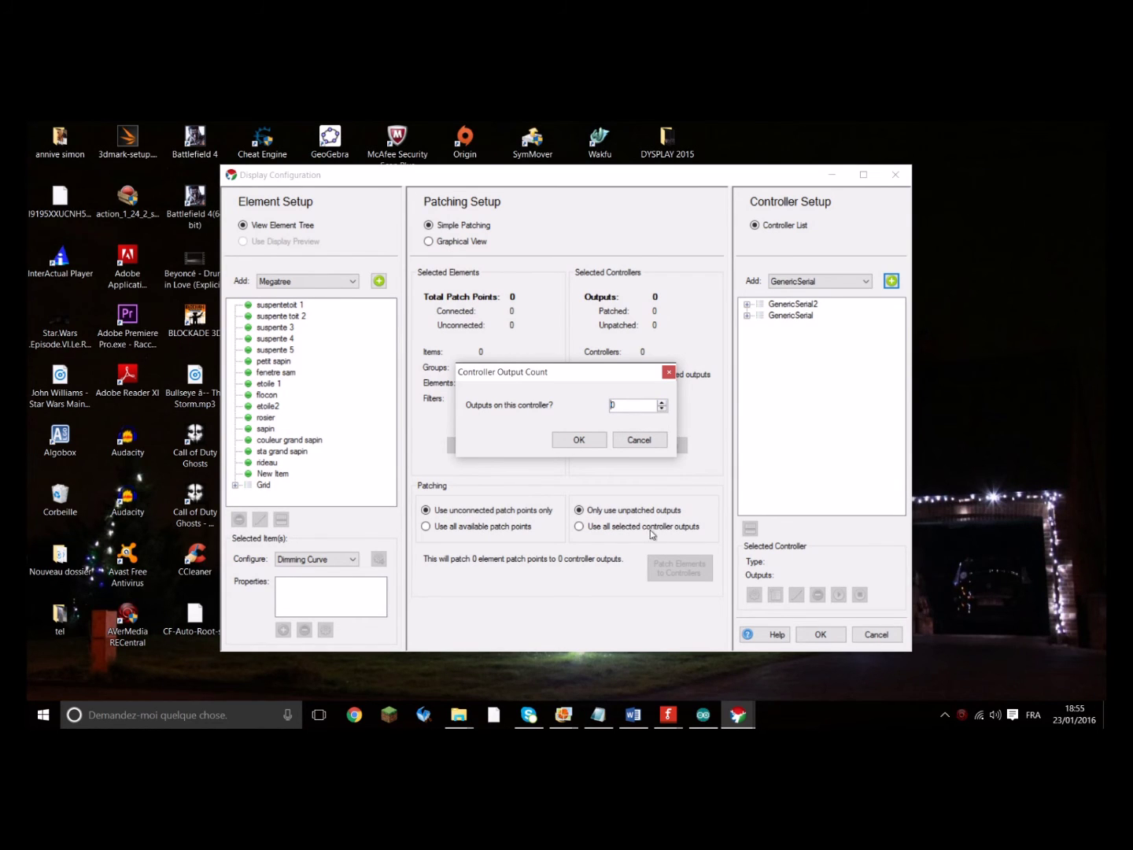
Check the channel count in the Arduino sketch and set the new GenericSerial controller's output count to 8 in Vixen.
click(697, 717)
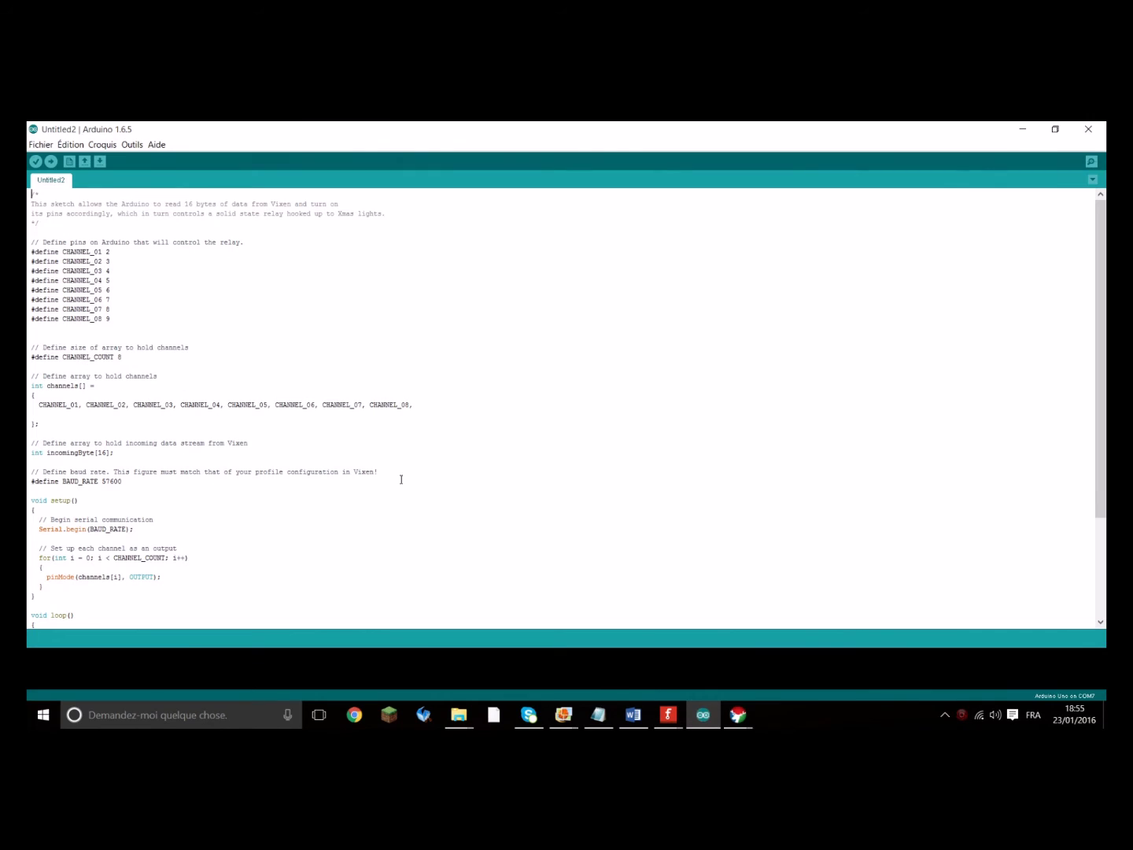
mouse_move(738, 714)
click(814, 661)
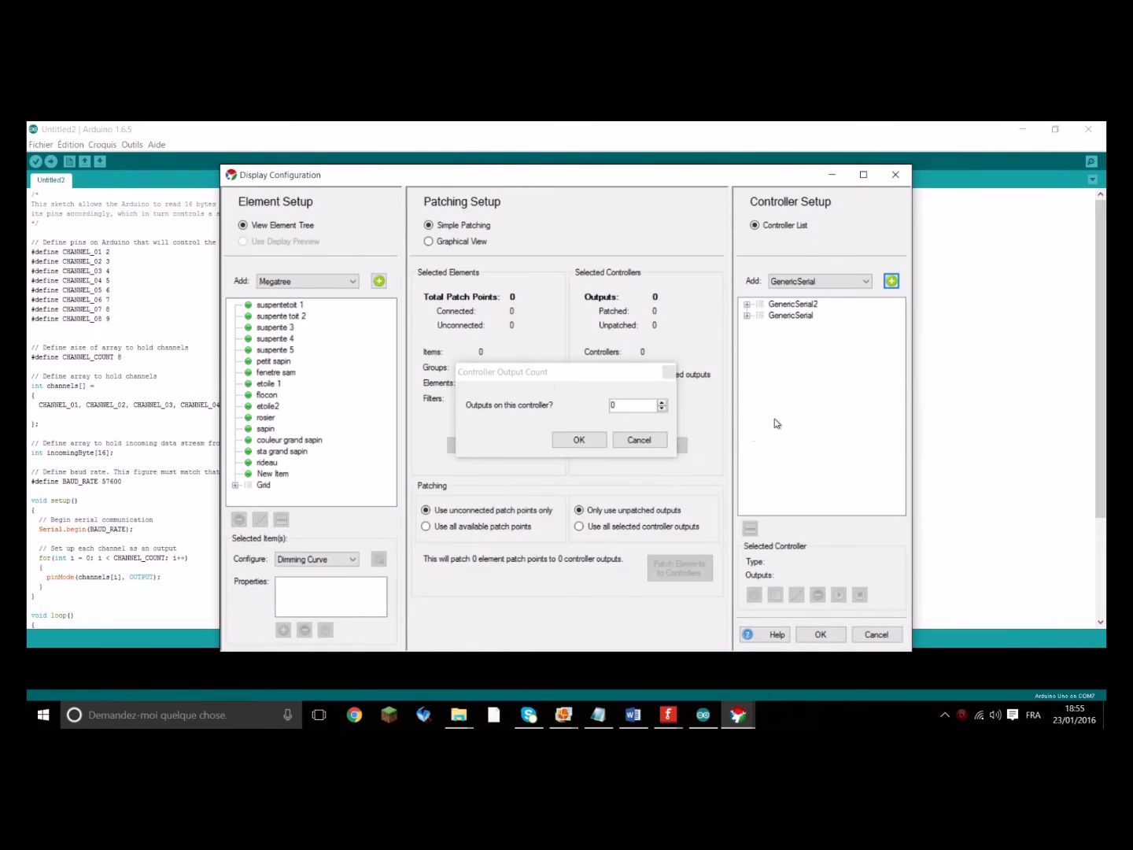
click(614, 405)
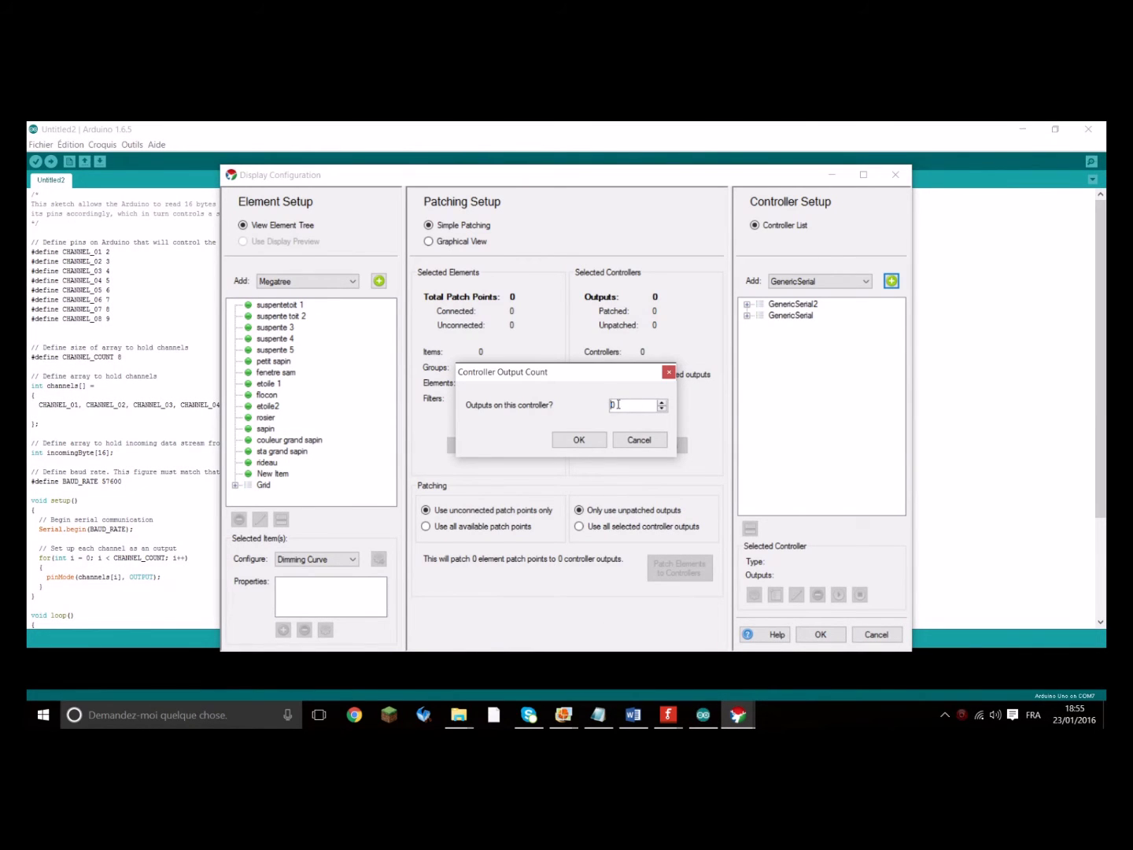
key(BackSpace)
click(577, 440)
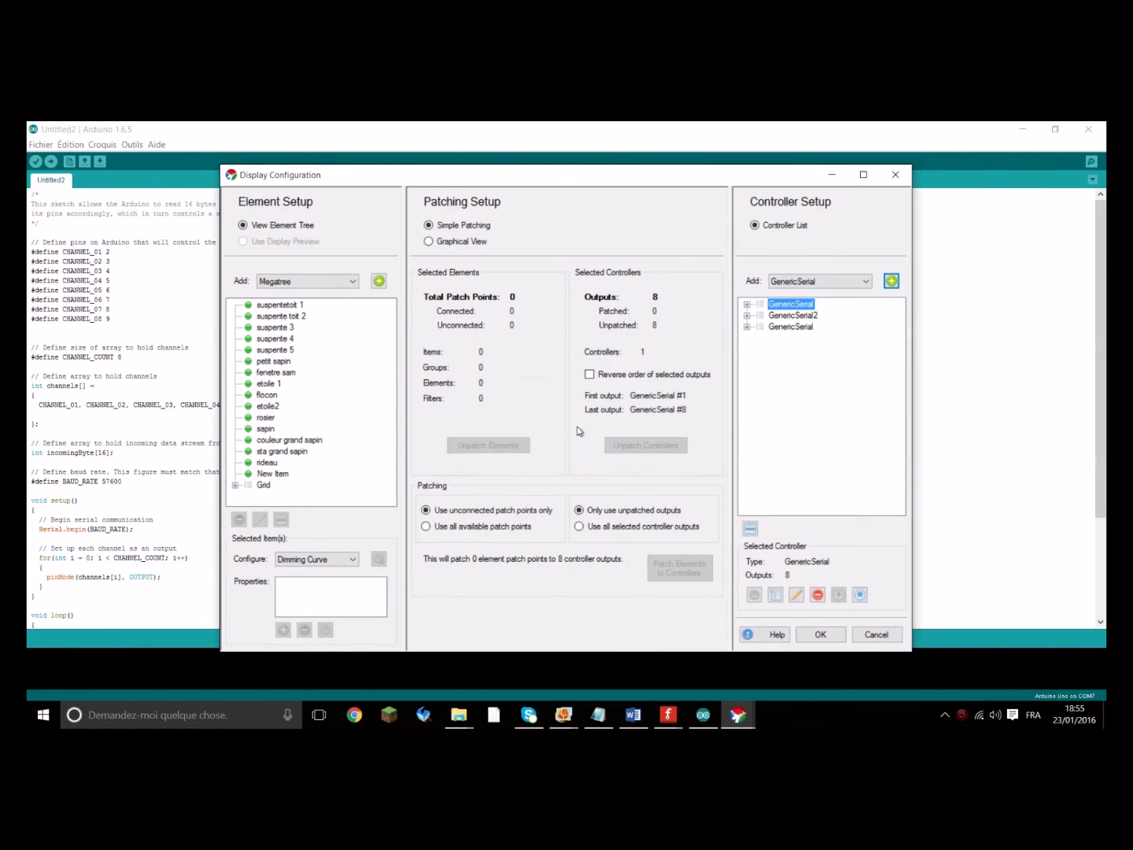
Add eight Single Item elements to the element tree, accepting the default name for each.
click(354, 284)
click(347, 282)
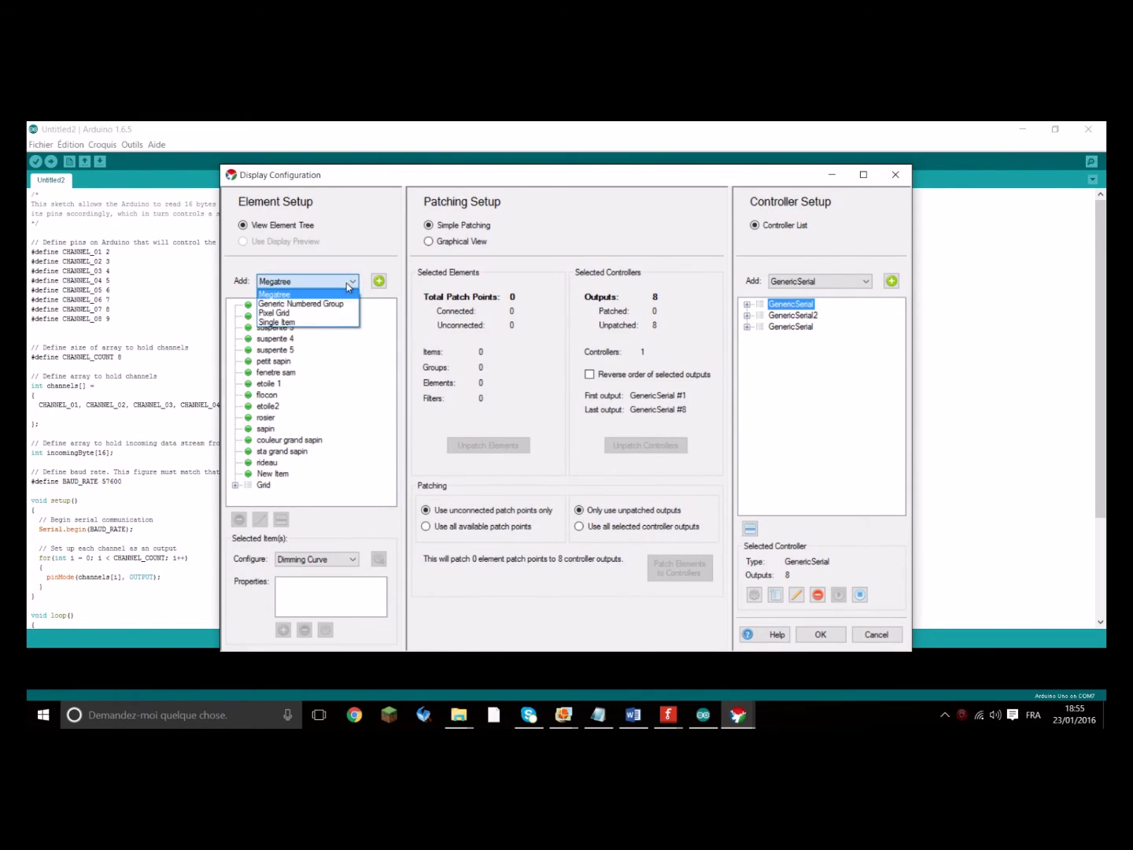
click(327, 322)
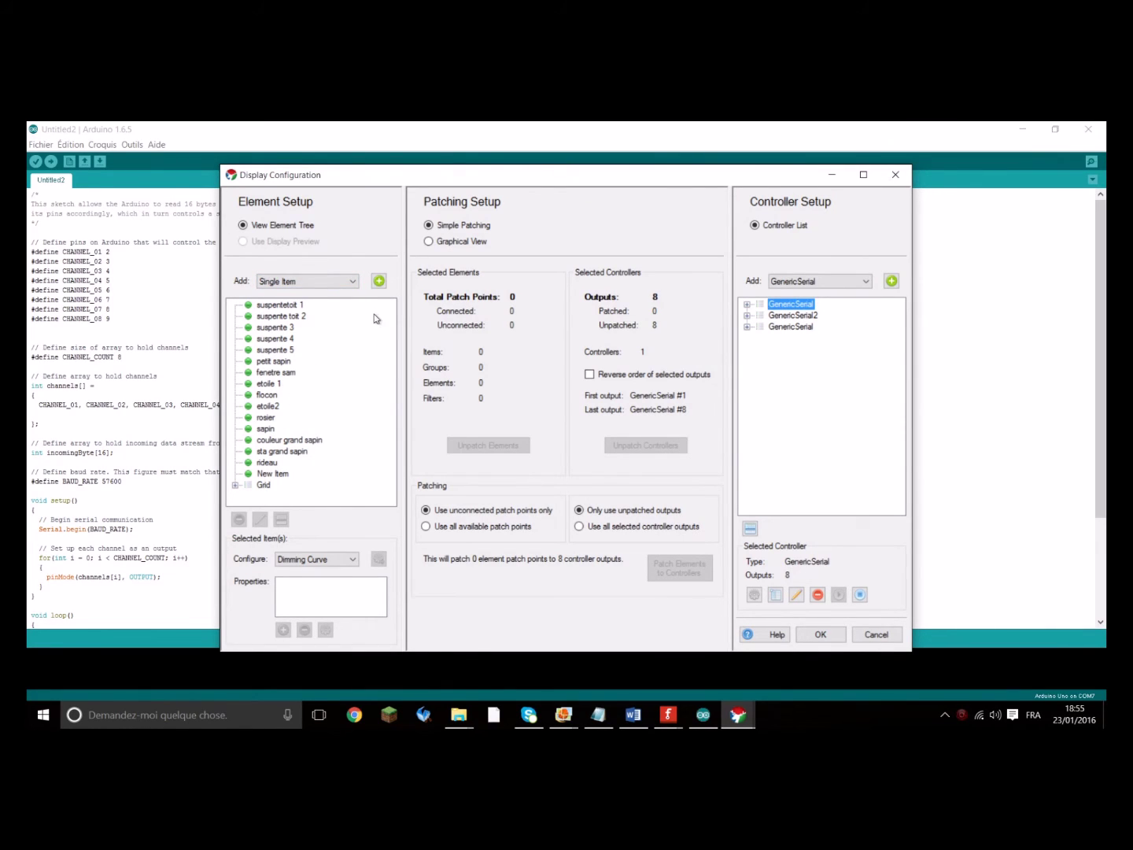
click(378, 281)
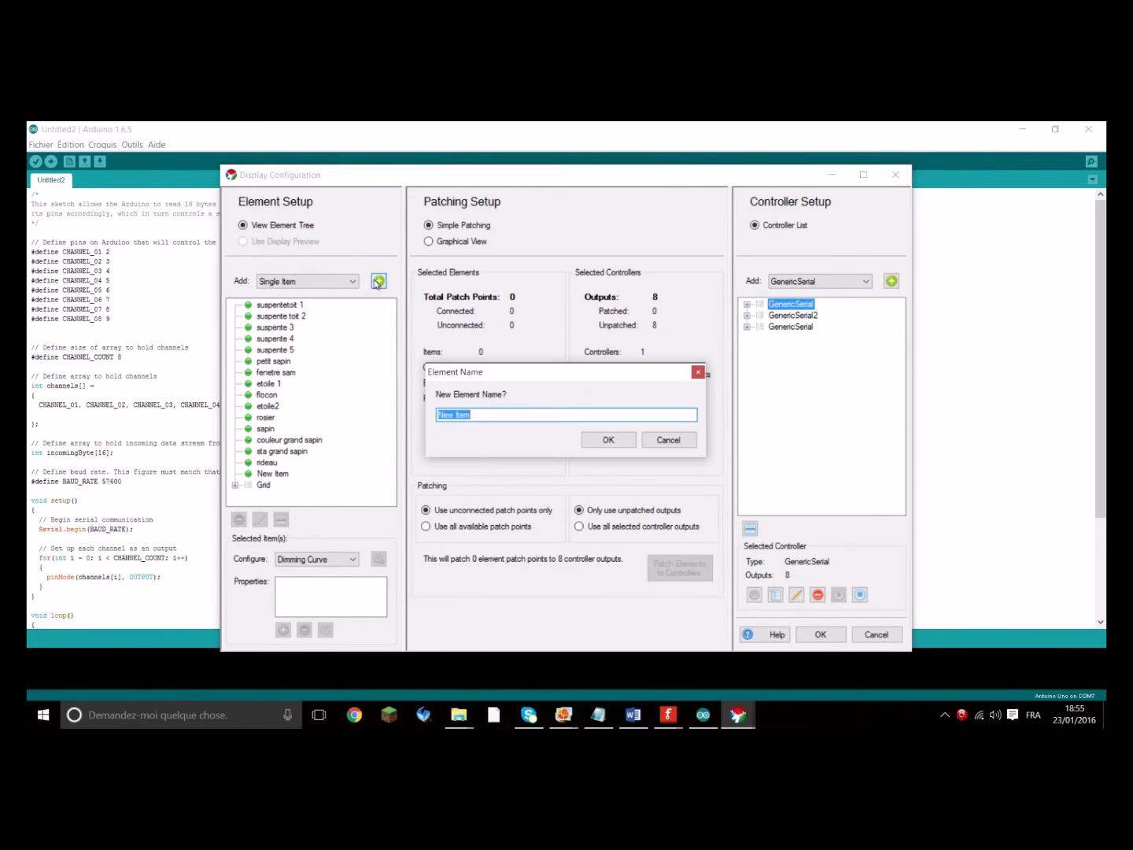
click(611, 442)
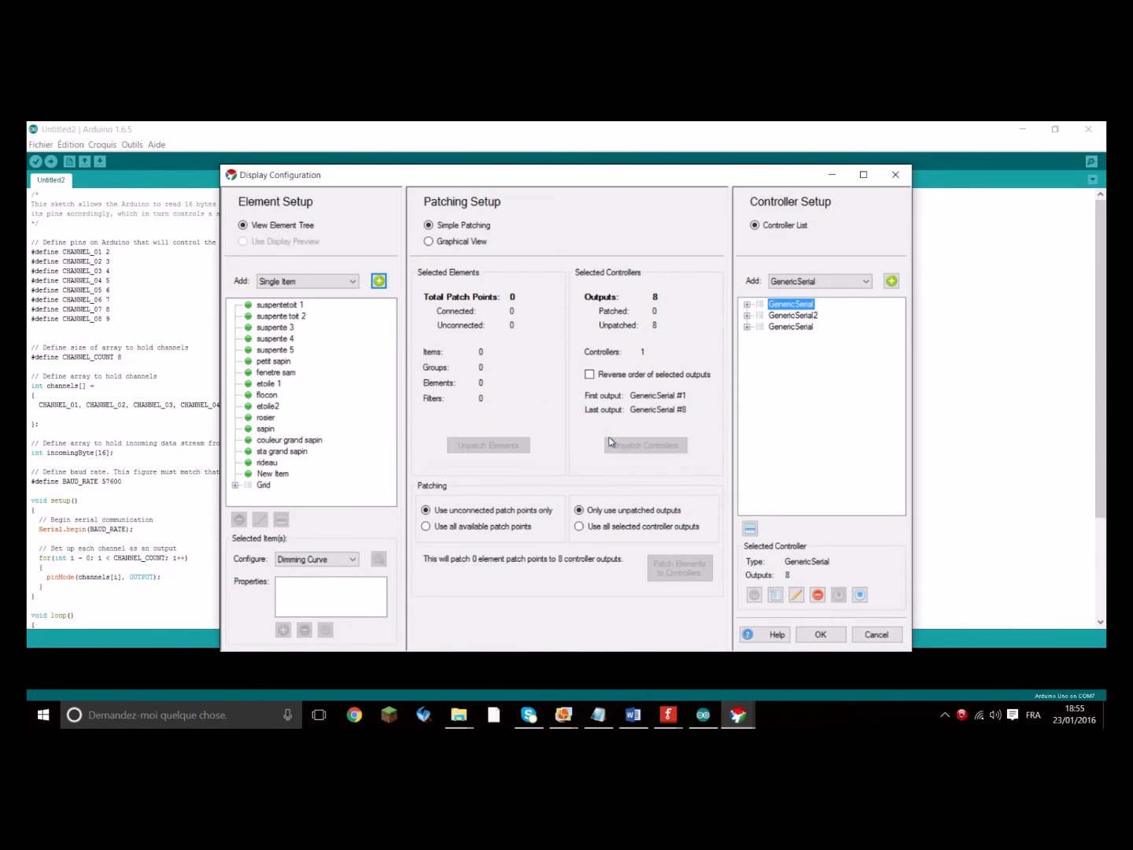
click(378, 281)
key(Return)
click(378, 281)
key(Return)
key(Return)
key(Return)
key(Return)
key(Return)
key(Return)
key(Return)
key(Return)
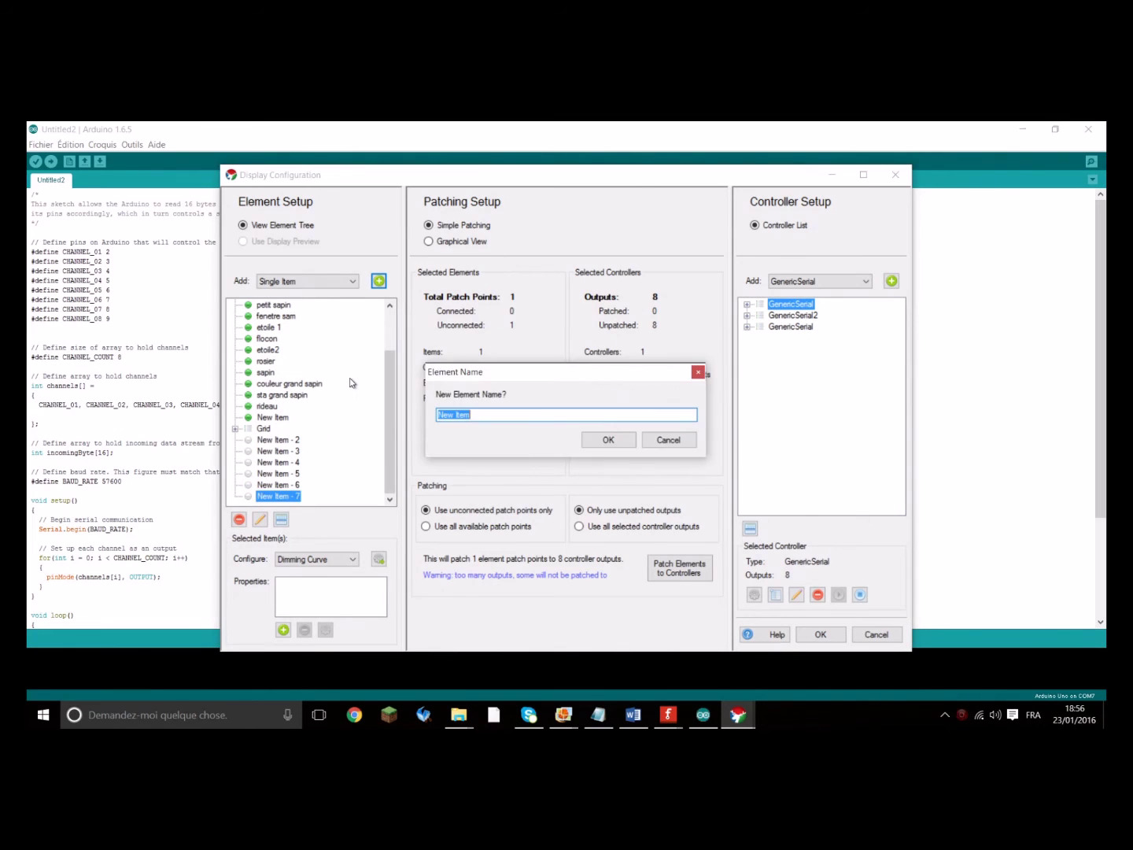
key(Return)
key(Return)
key(Return)
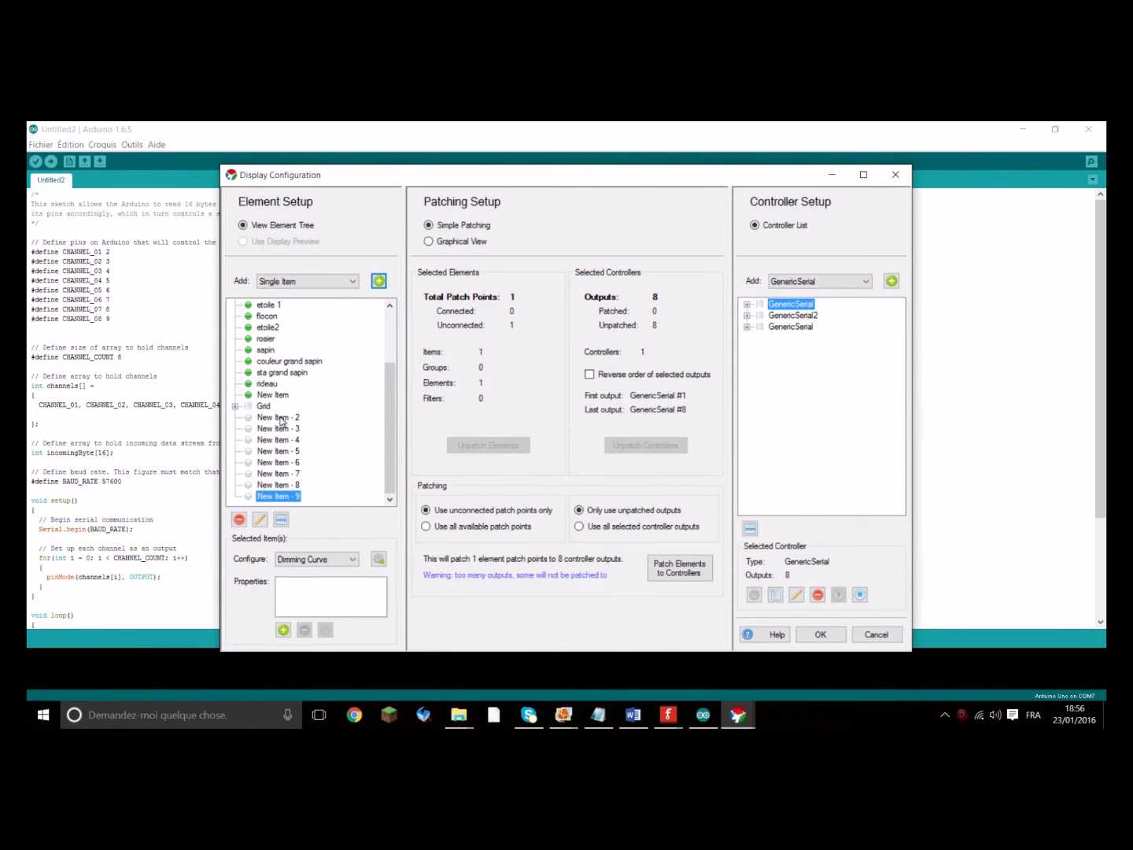
Select elements New Item - 2 through New Item - 9 and the new 8-output GenericSerial controller, and show them in the graphical patching view.
scroll(312, 419, up, 1)
scroll(305, 433, down, 1)
click(296, 418)
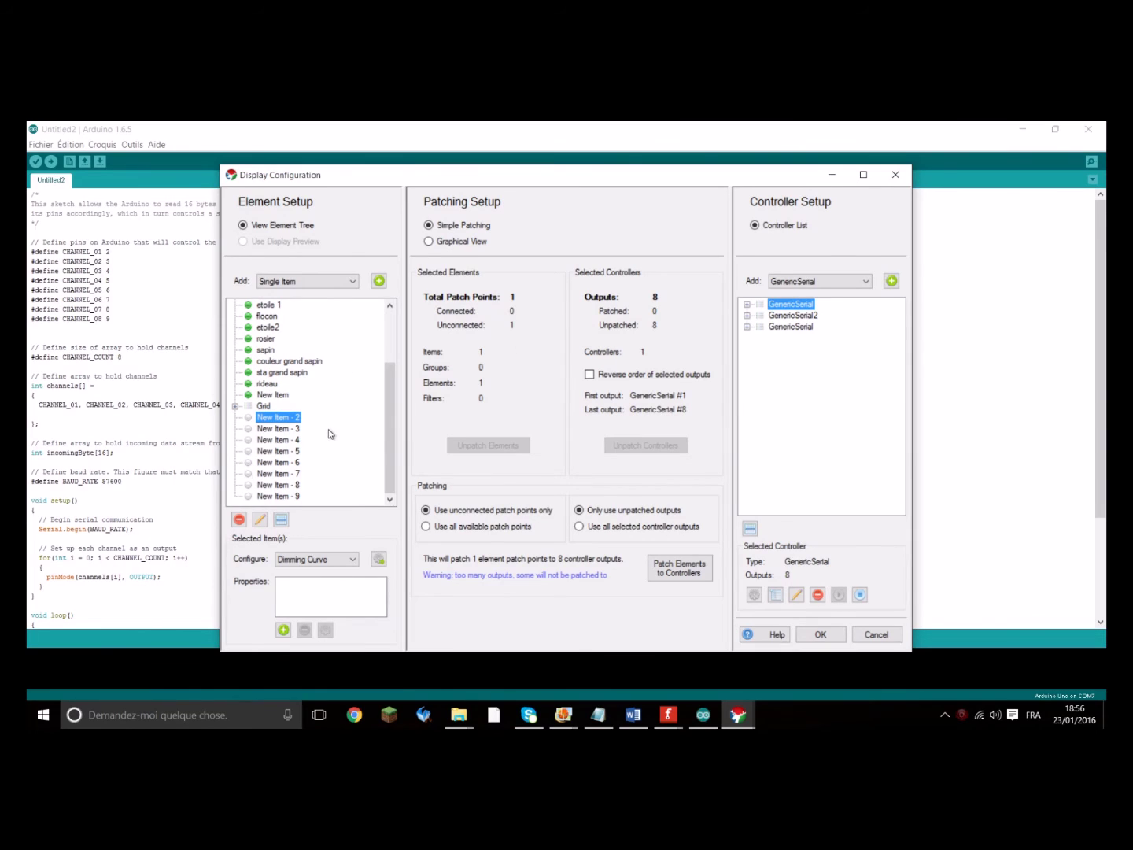
key(shift+Down)
key(shift+Down)
key(shift+Down)
key(shift+Down)
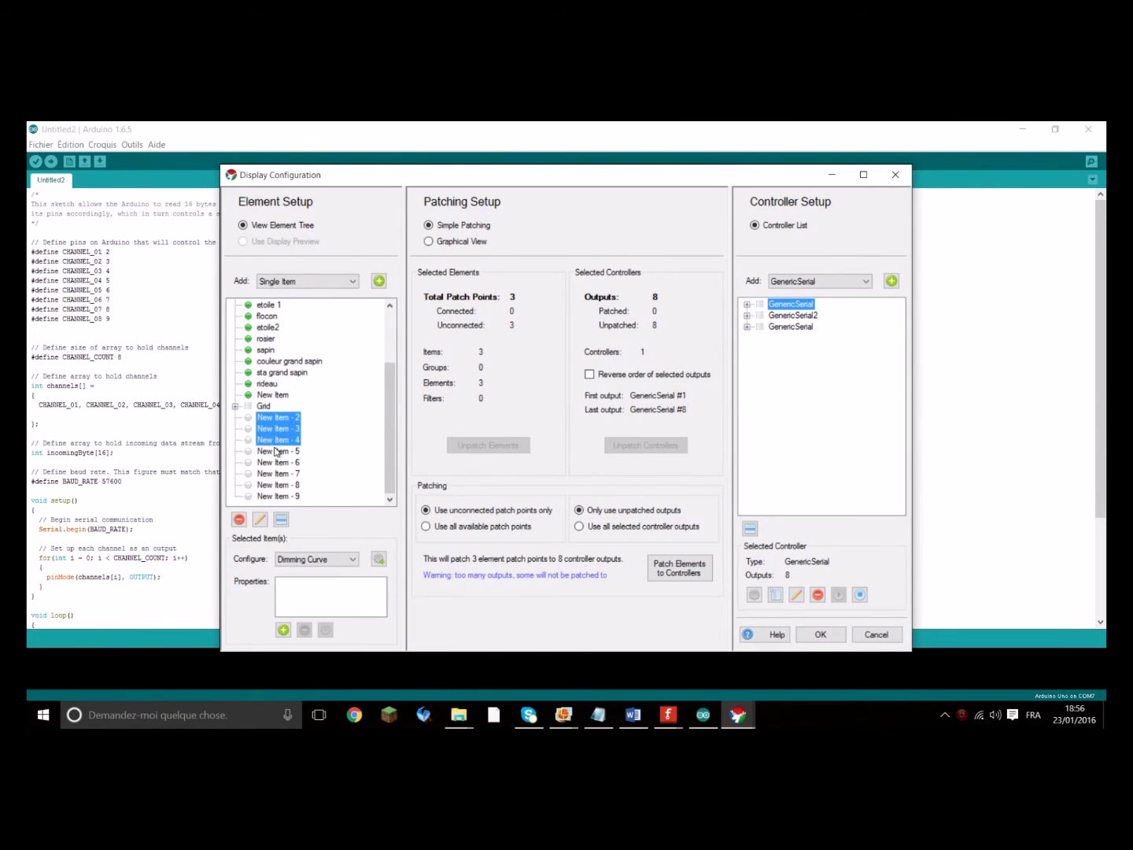
key(shift+Down)
key(shift+Down)
key(shift+Down)
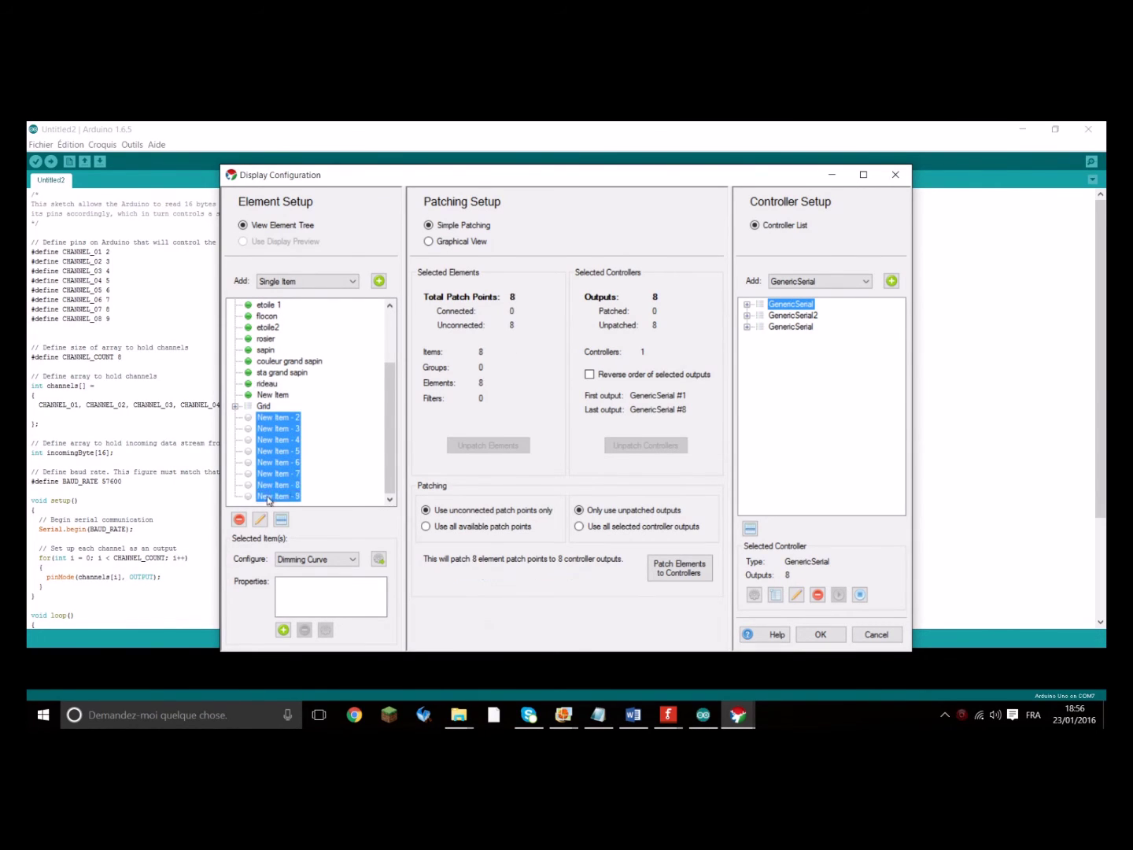
click(747, 304)
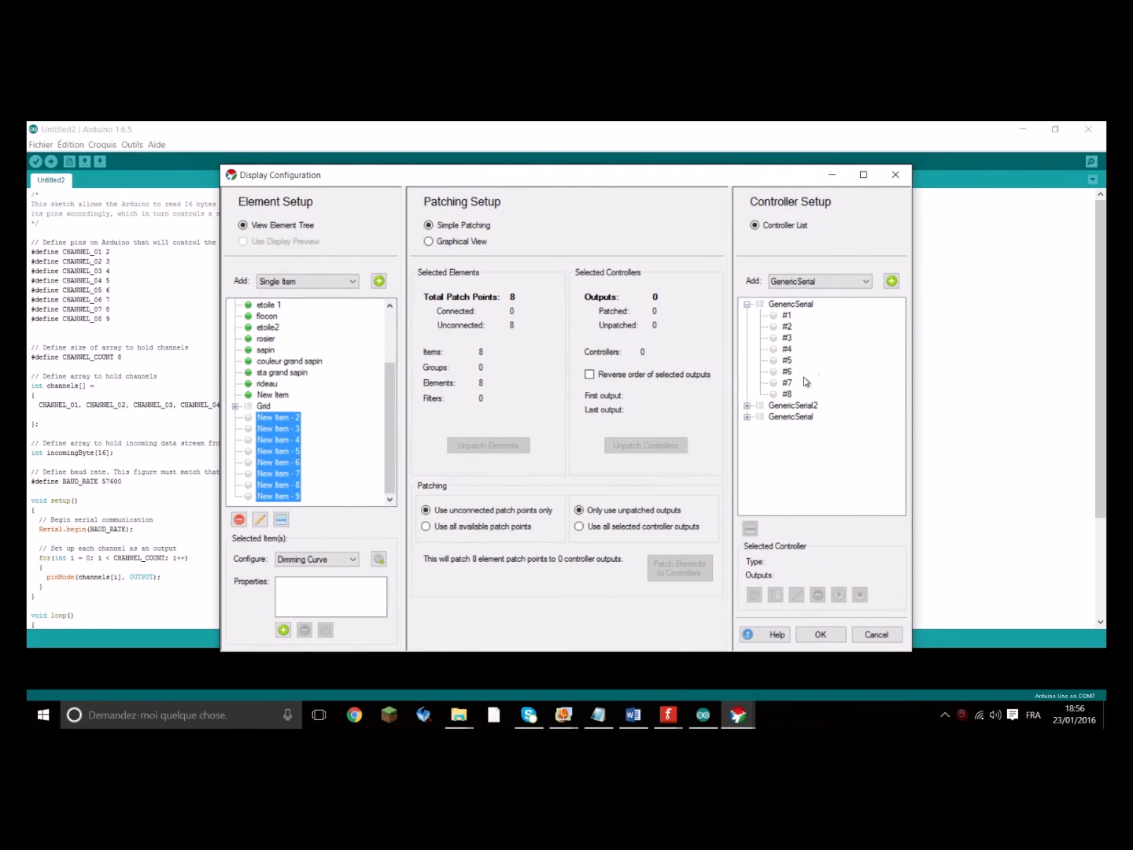
click(446, 242)
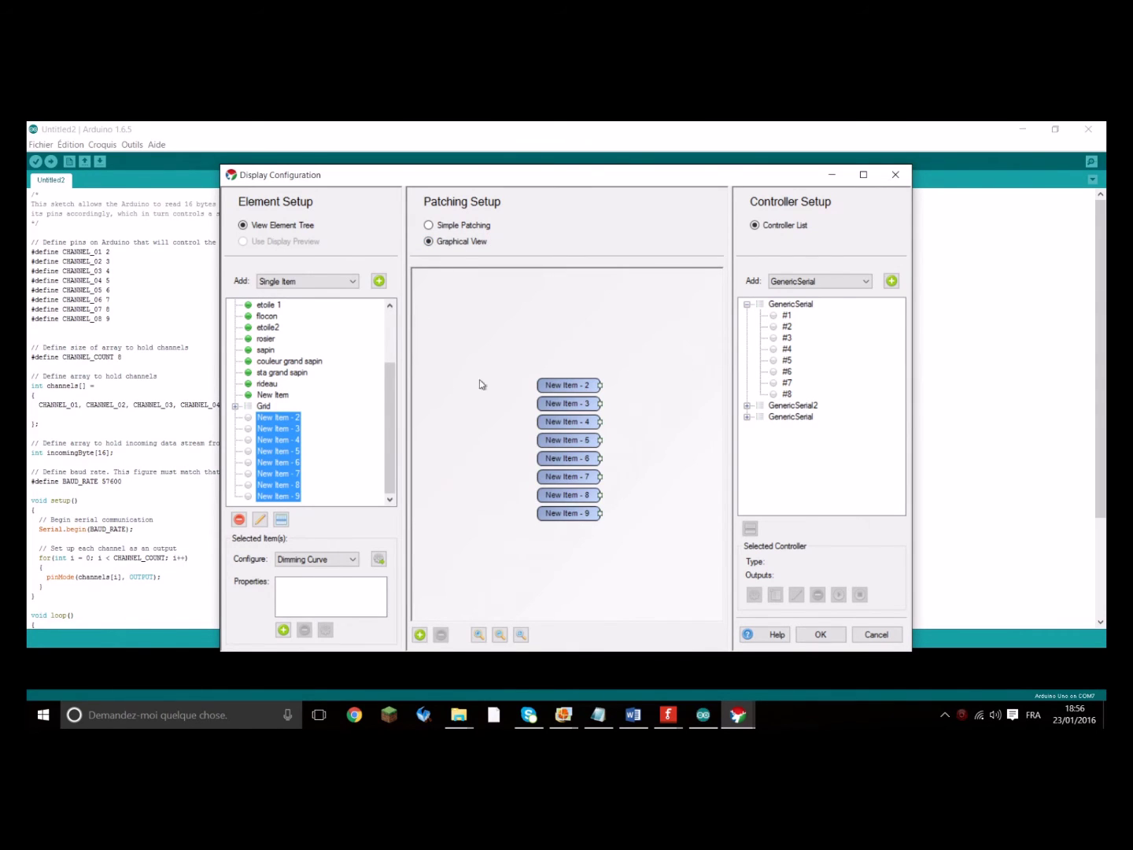
click(775, 305)
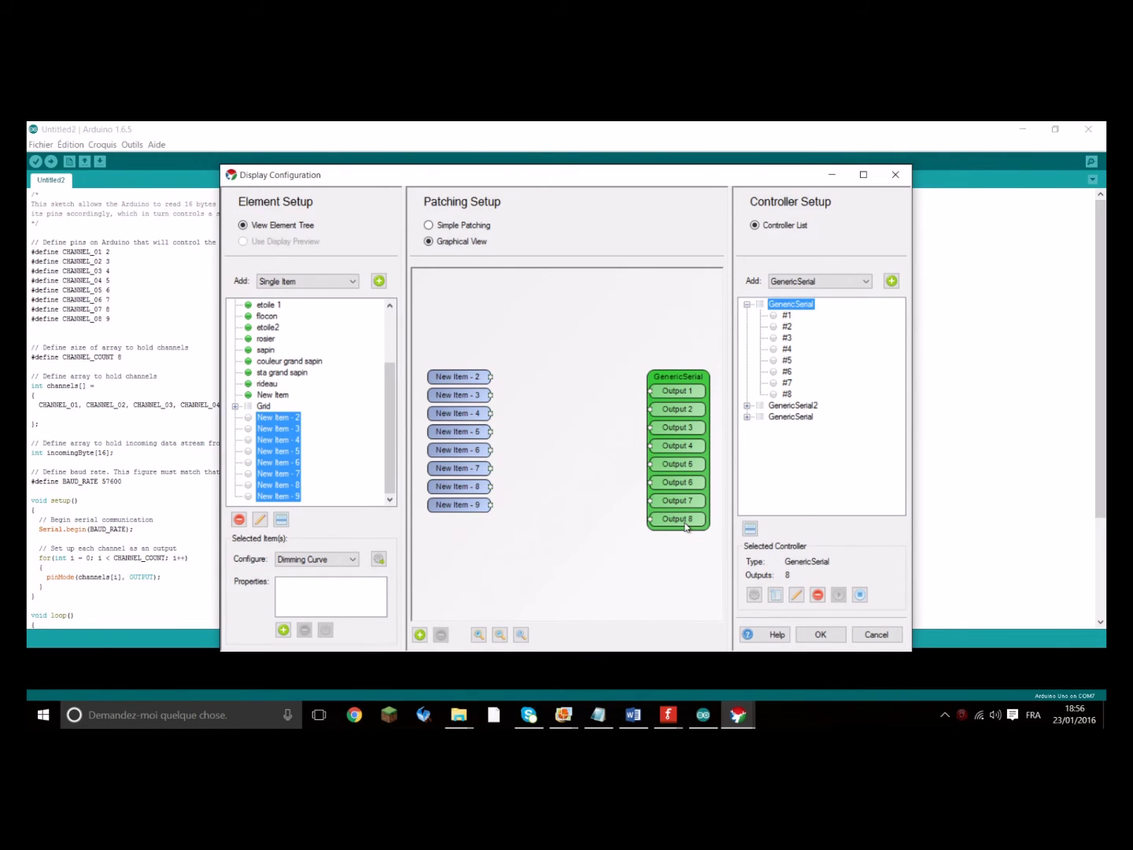
Patch the eight selected elements to the controller's outputs using simple patching, and show the links in the graphical view.
click(451, 227)
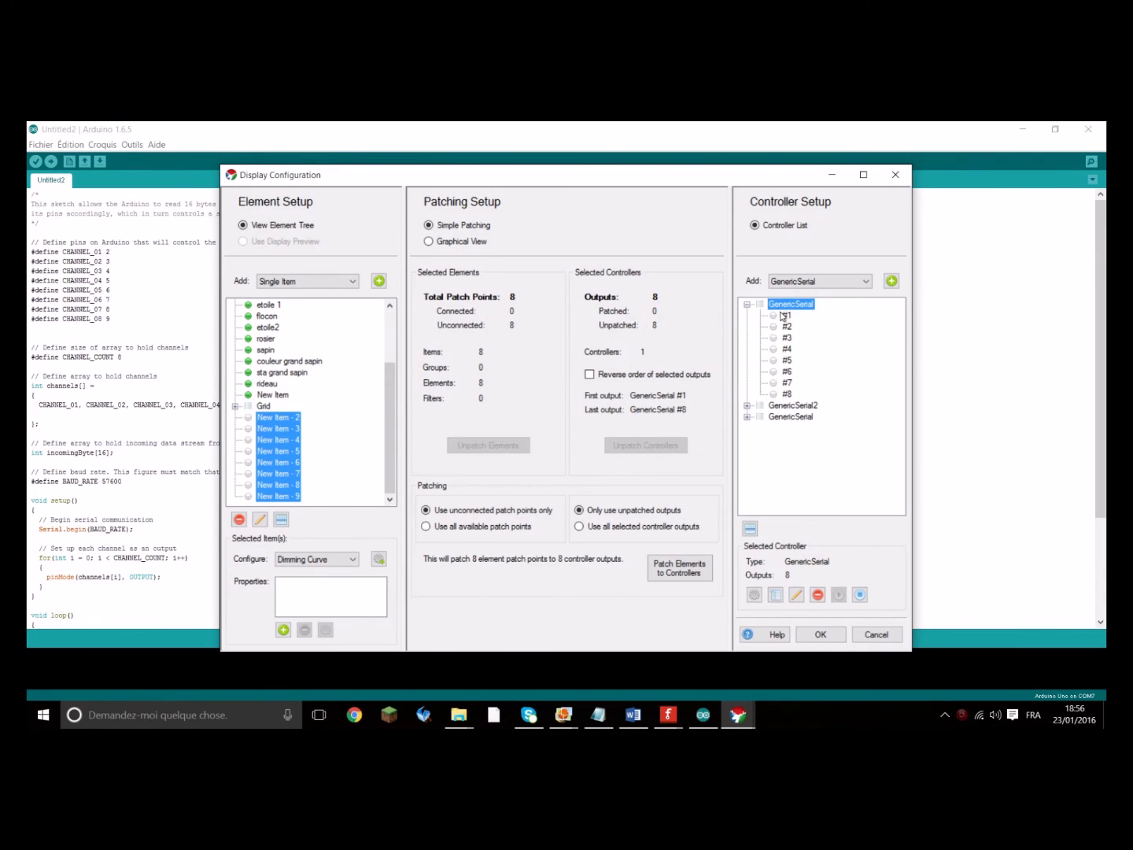
click(695, 573)
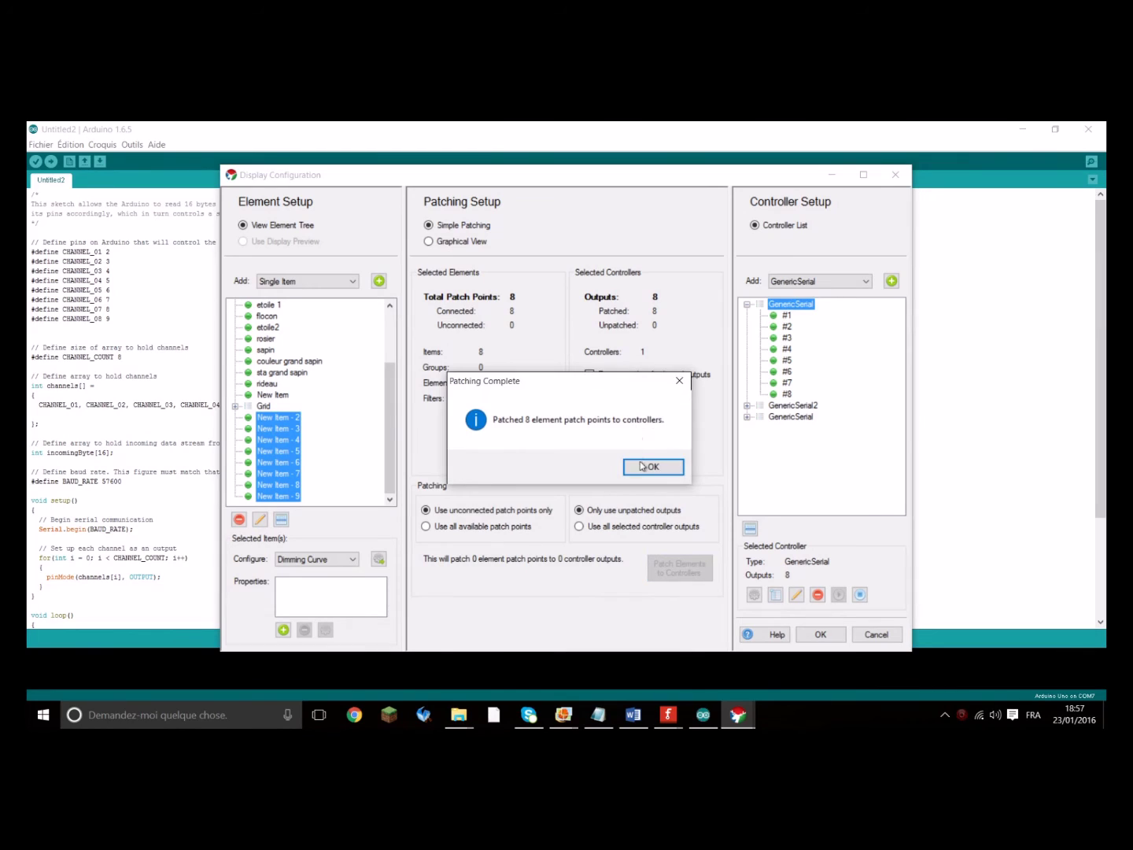
click(641, 466)
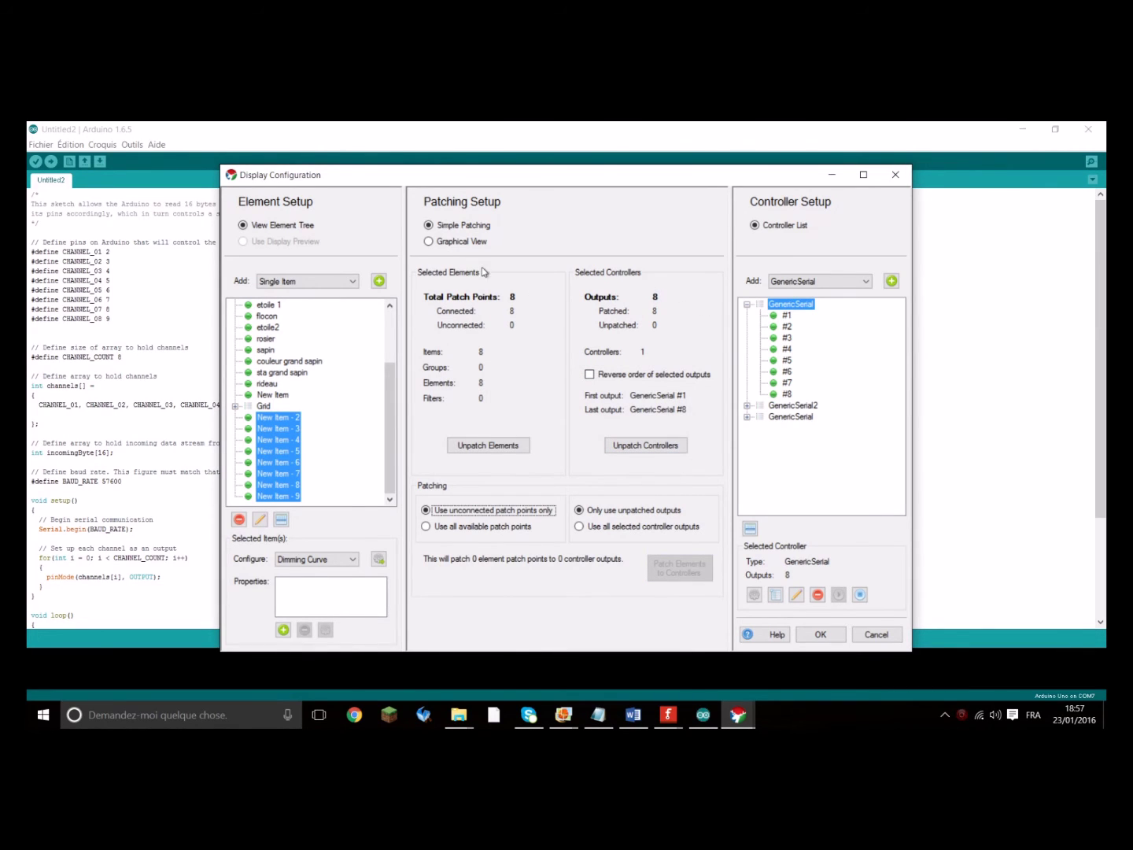
click(452, 242)
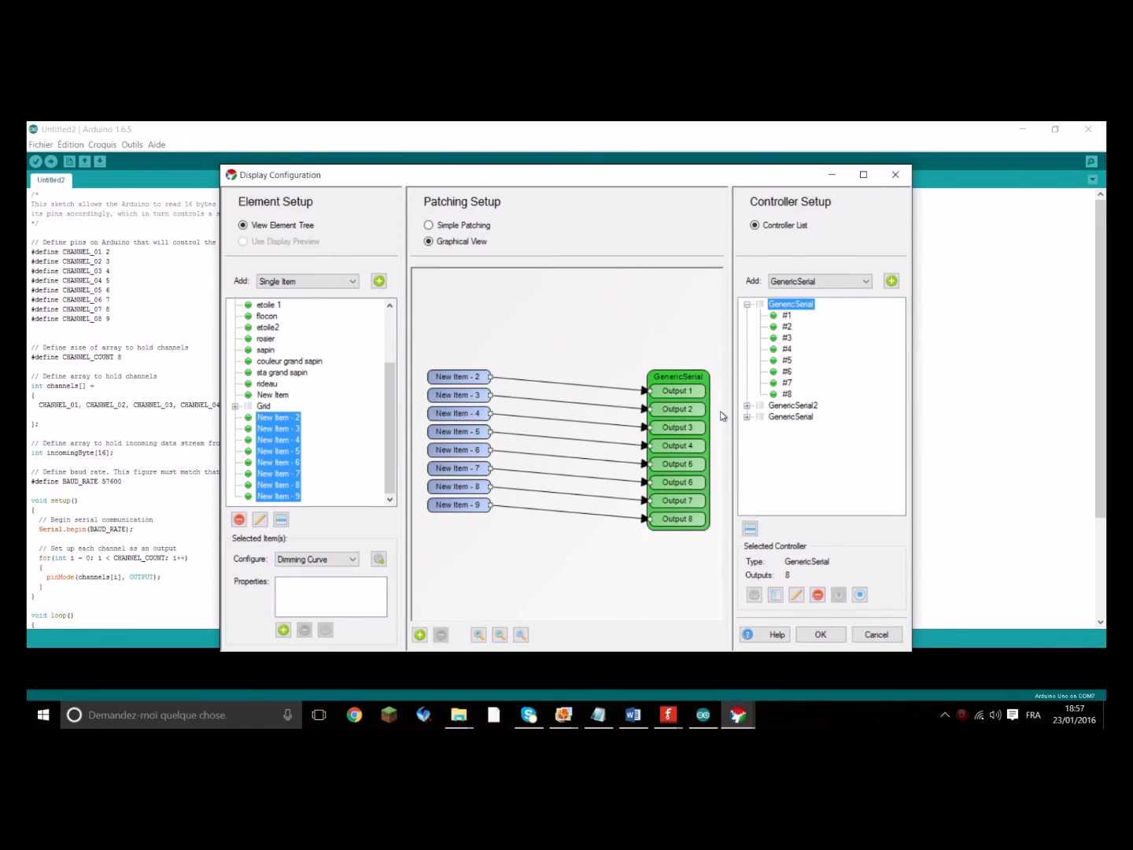
Check the board's port in the Arduino IDE and set the GenericSerial controller's serial port to COM7 in Vixen.
click(755, 598)
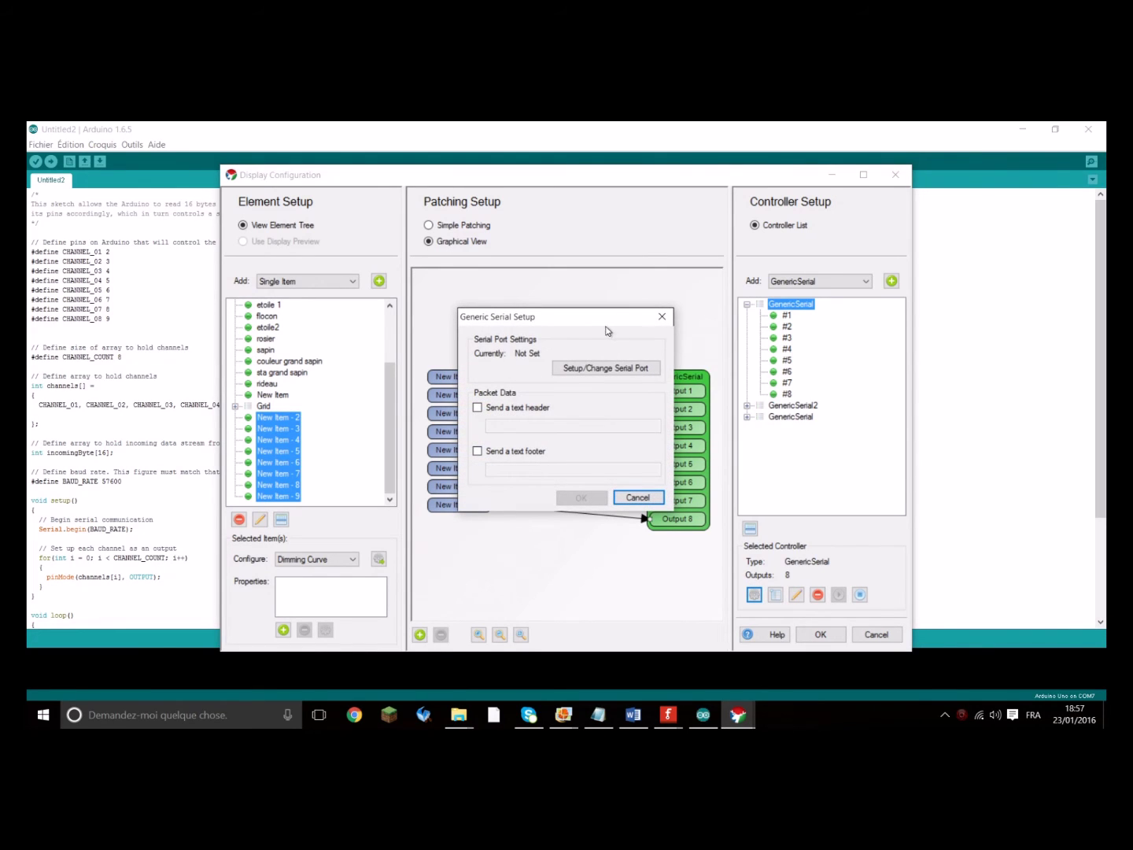
click(588, 369)
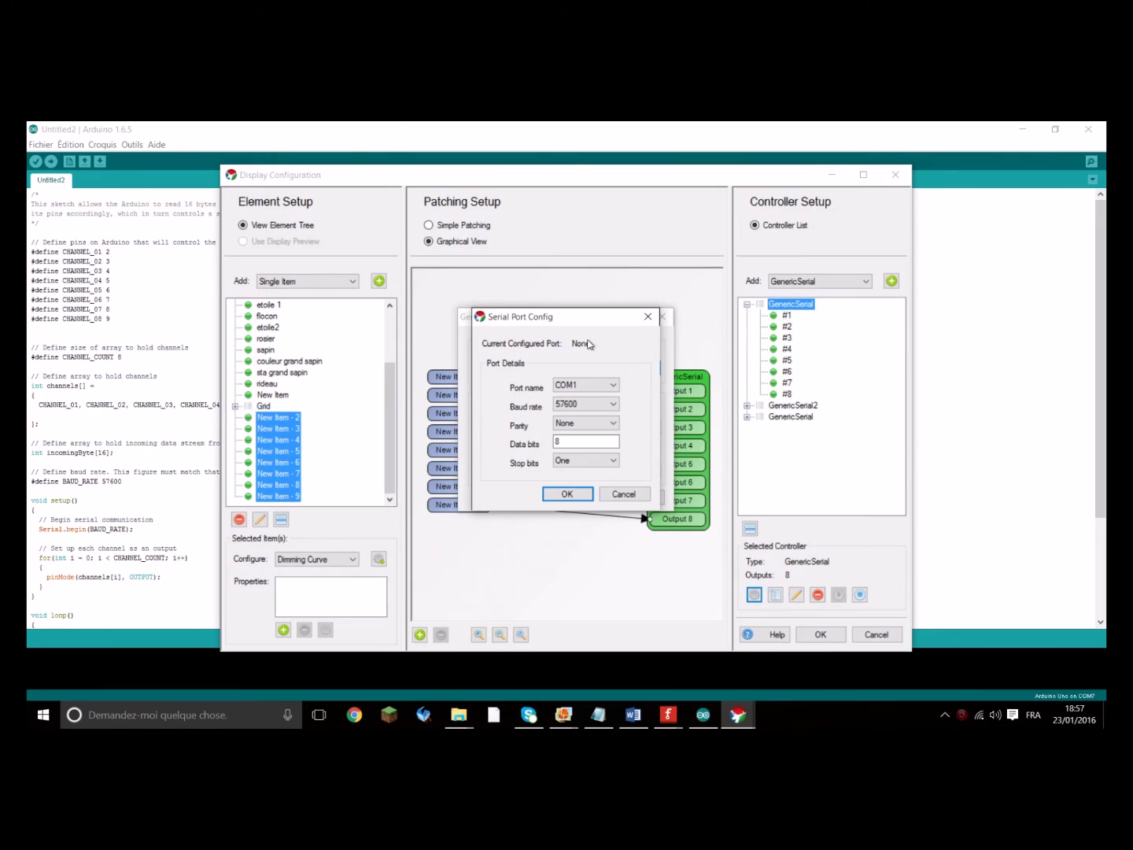
click(609, 386)
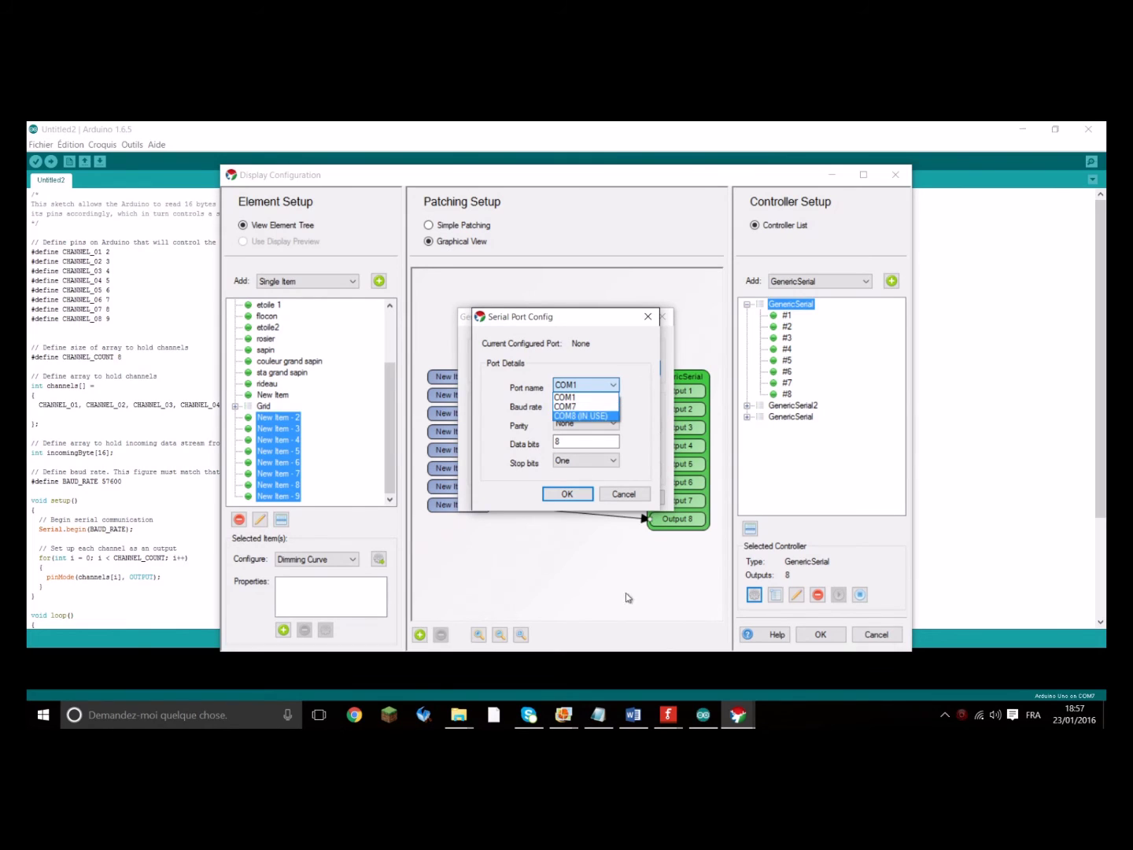
click(703, 718)
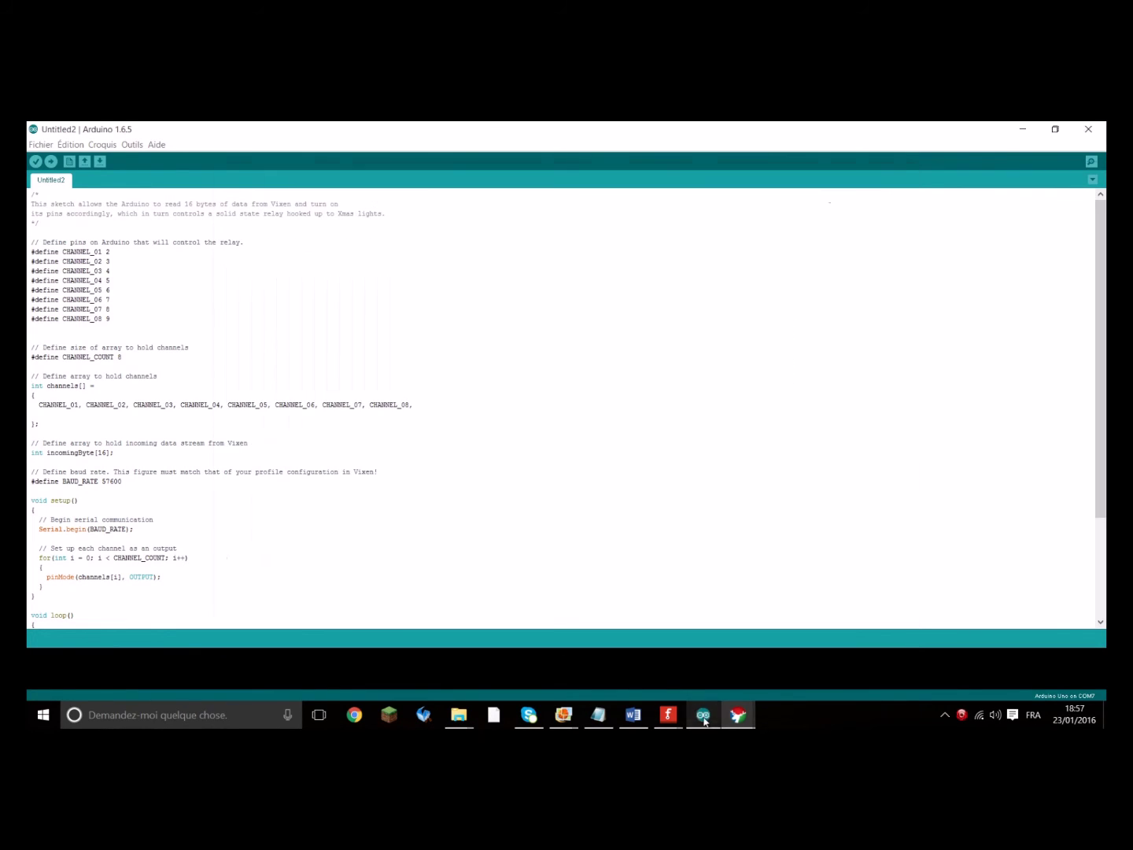
click(131, 145)
mouse_move(191, 239)
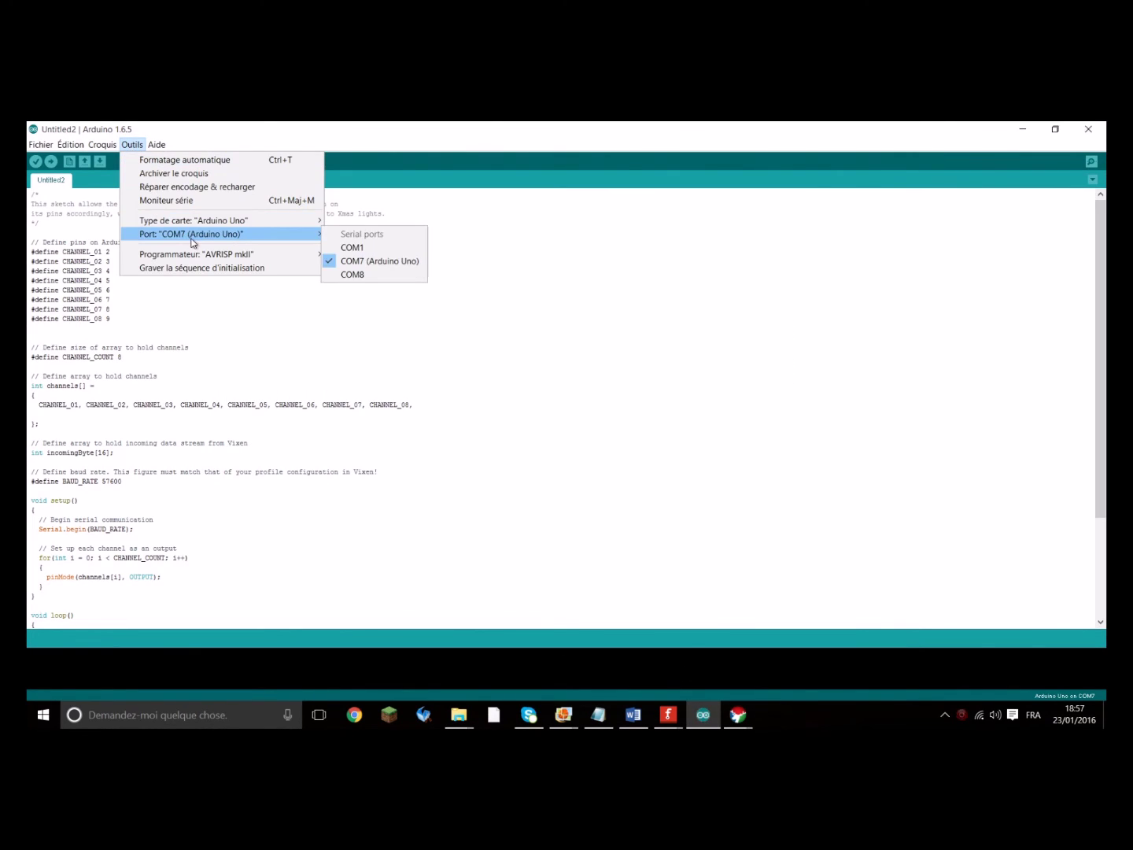
click(738, 717)
click(867, 652)
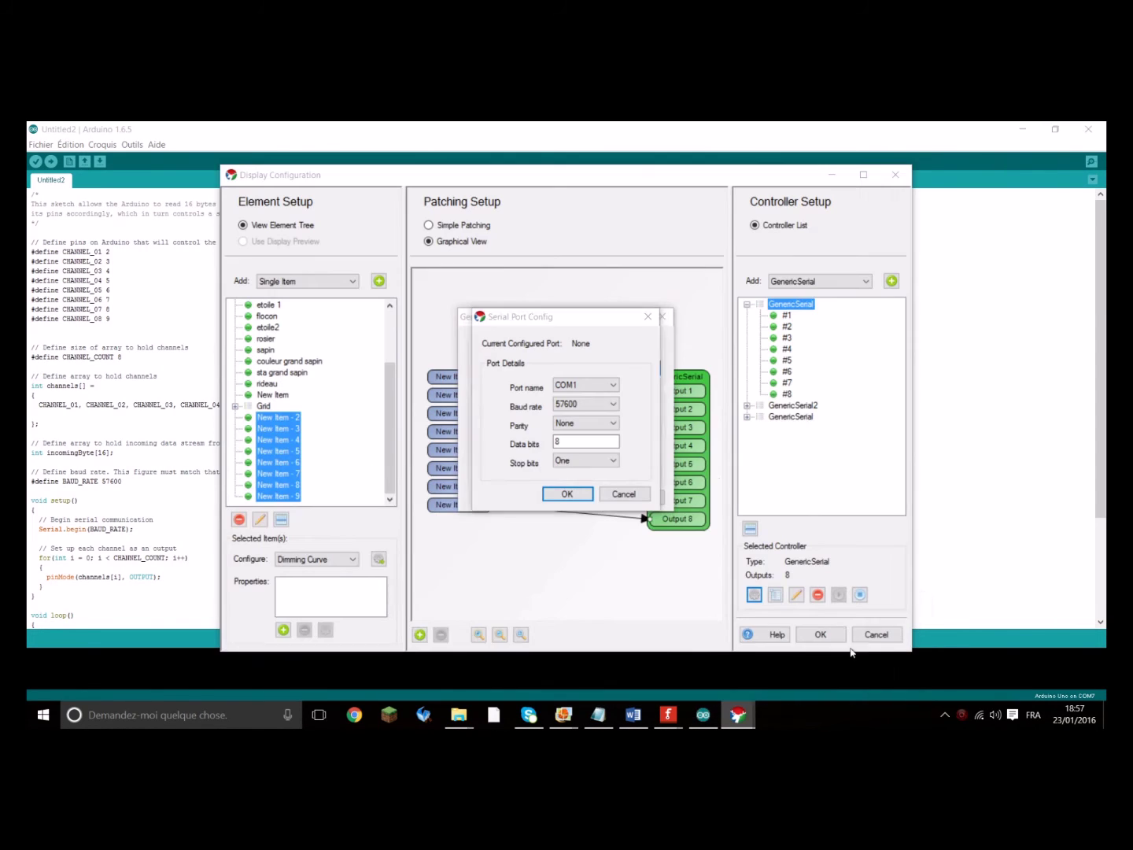
click(604, 385)
click(583, 408)
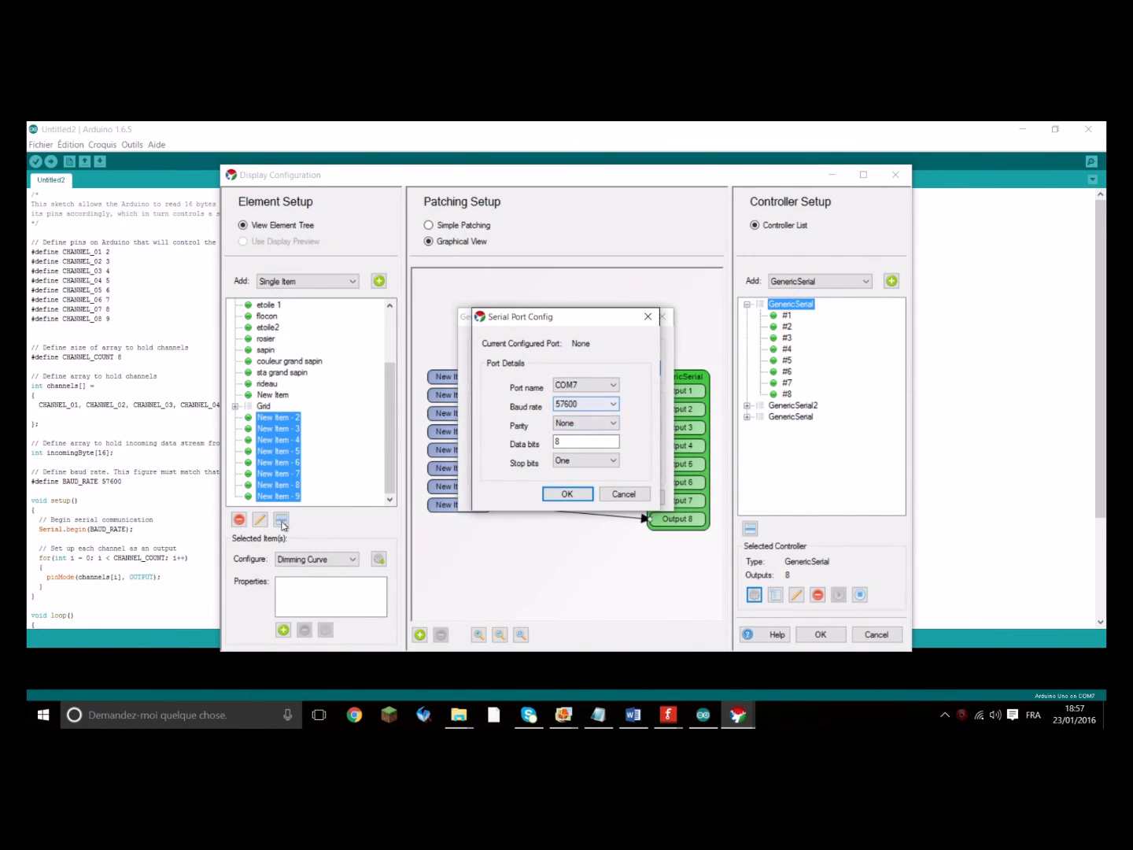
Check the sketch's BAUD_RATE in the Arduino IDE, and accept the controller's serial settings at 57600 baud and the display configuration in Vixen.
click(209, 460)
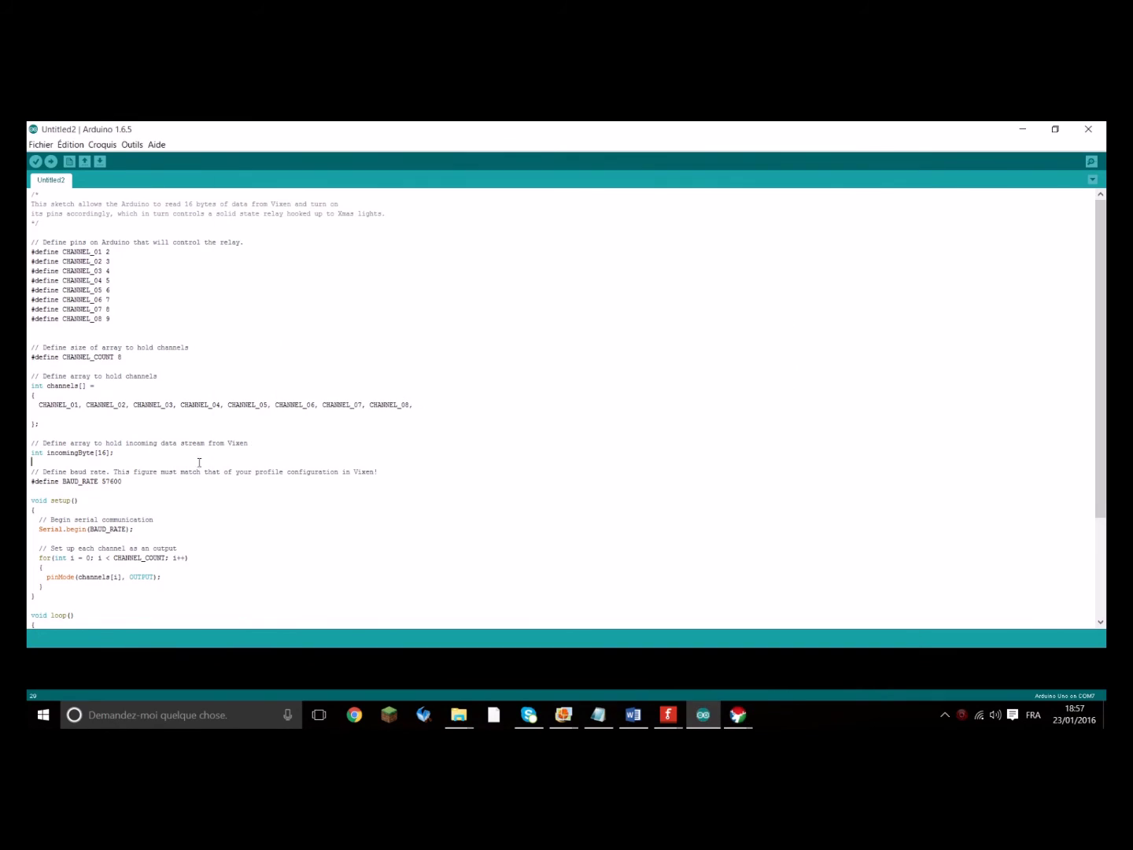
click(103, 481)
mouse_move(739, 712)
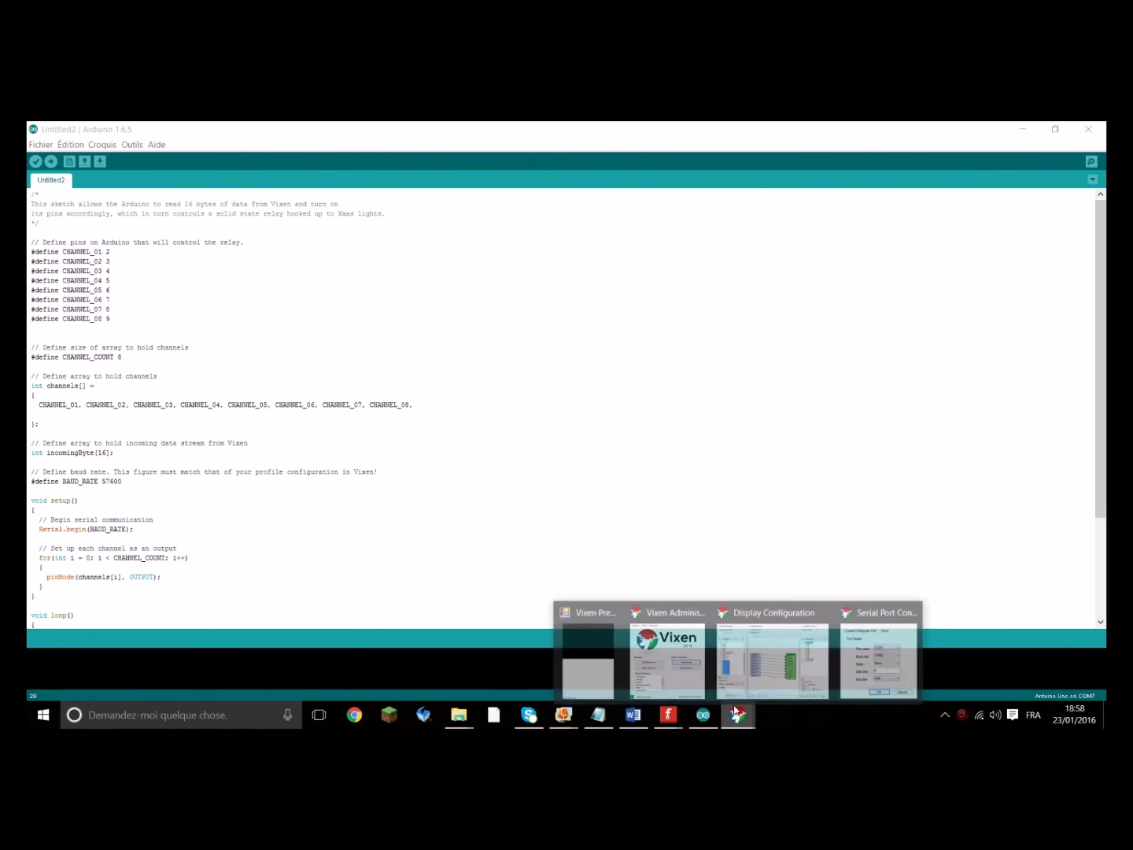
click(822, 622)
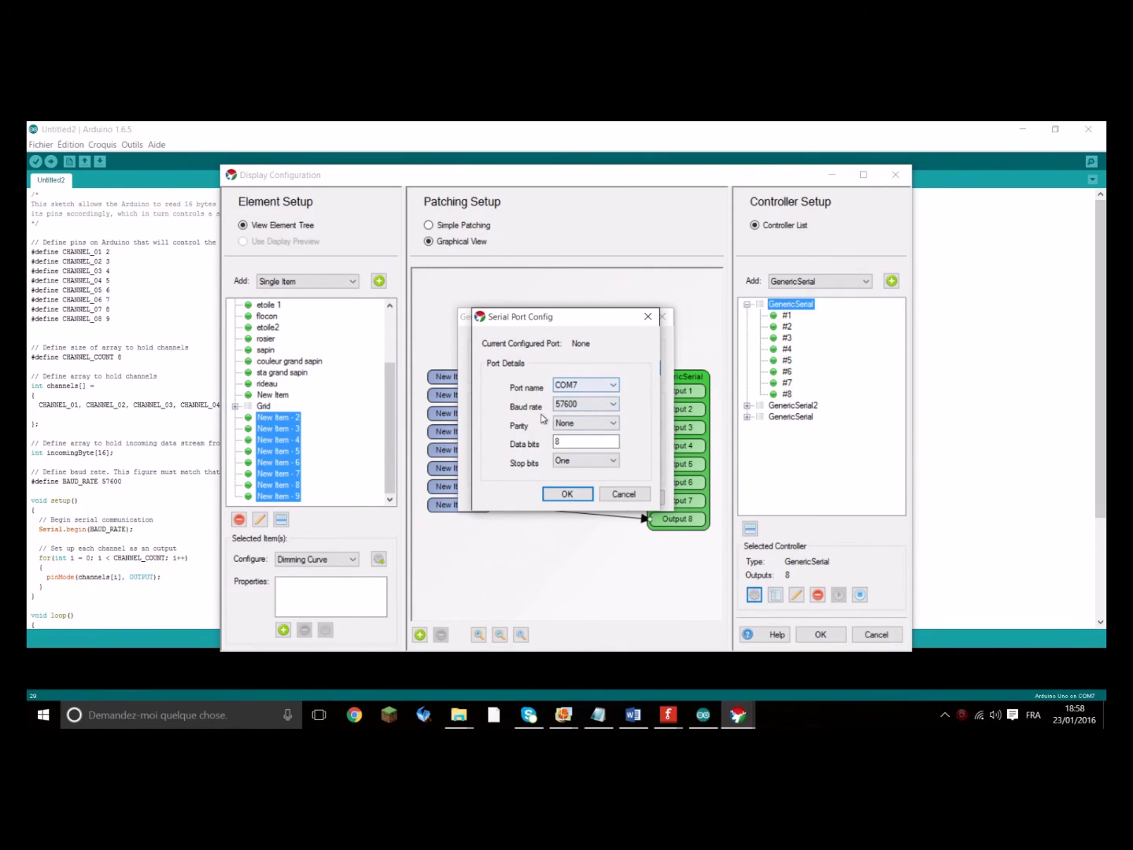
click(585, 502)
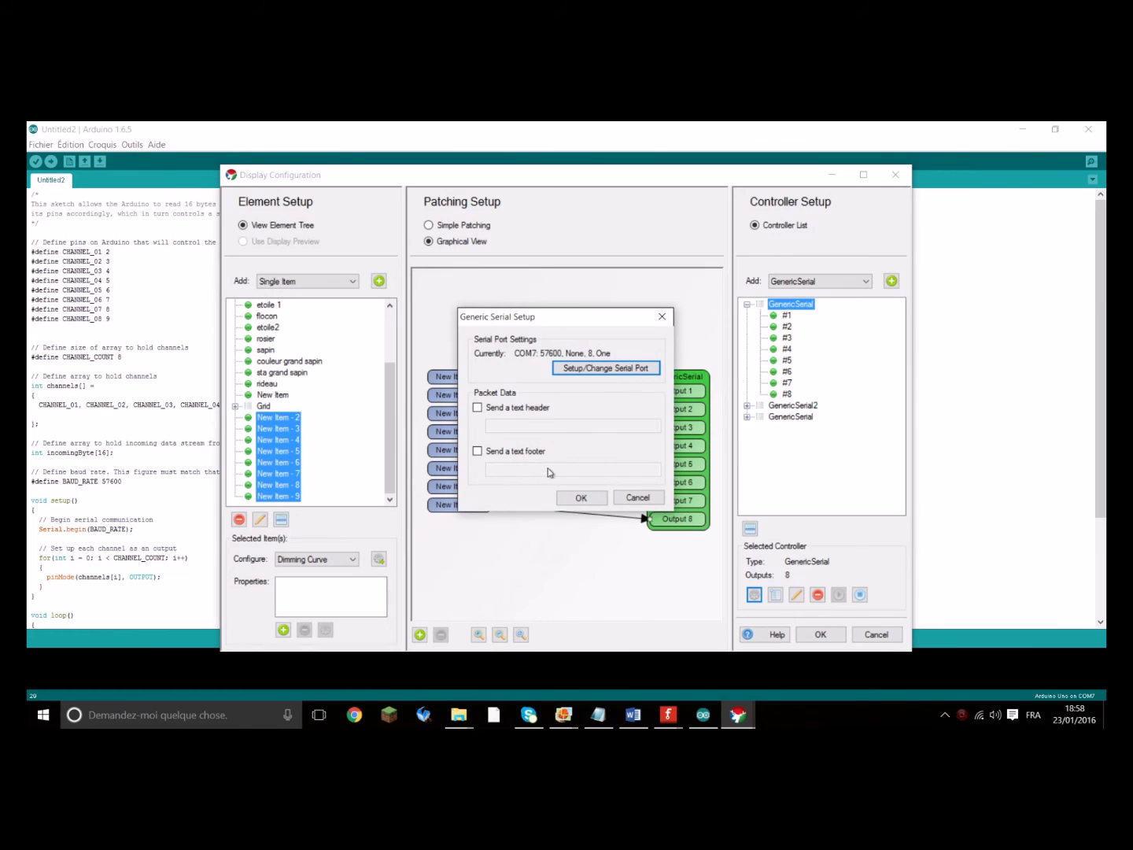
click(583, 499)
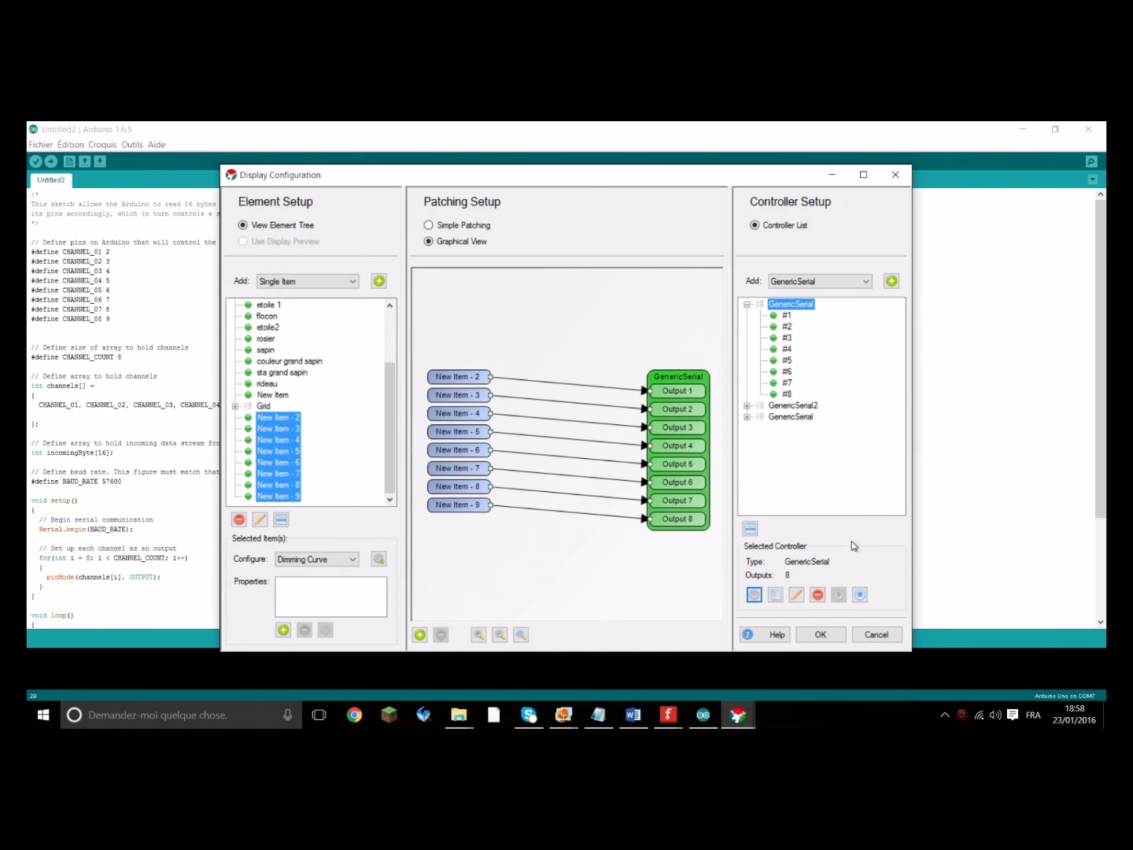
click(839, 636)
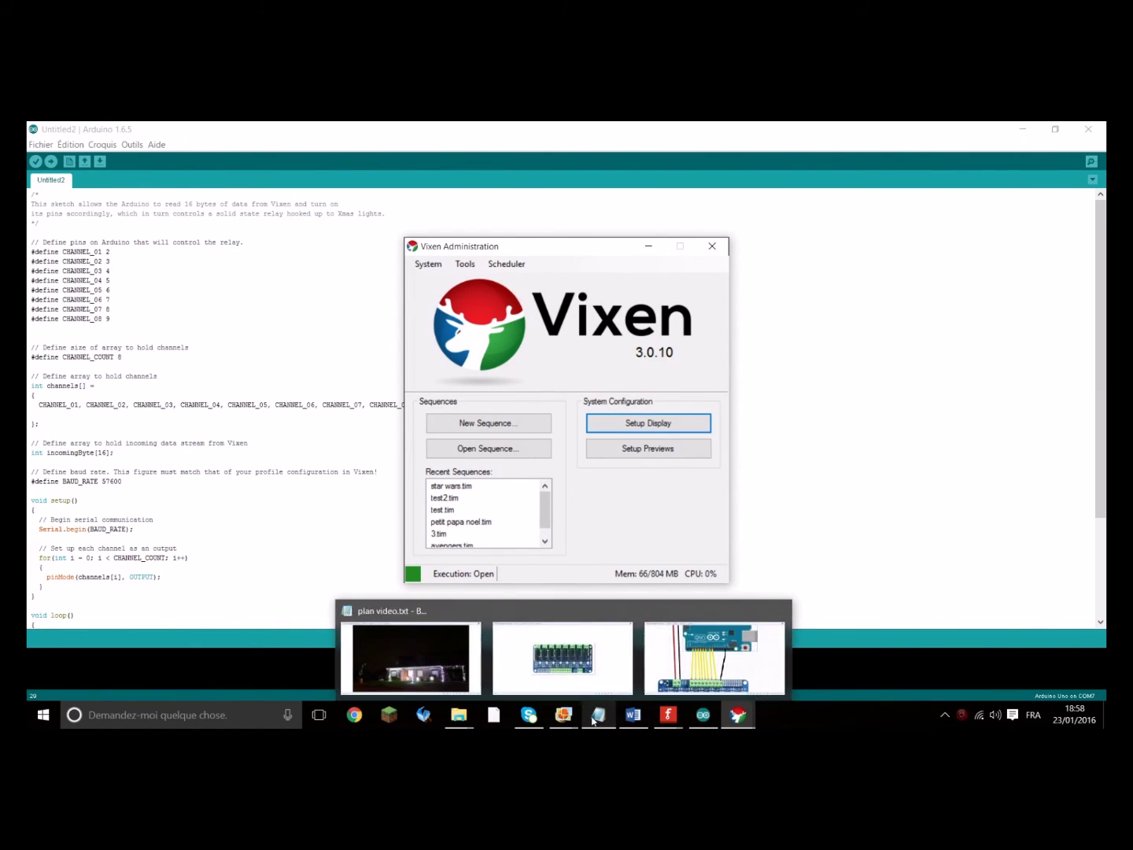
Examine the 6.PNG wiring diagram, checking the connections between the Arduino Uno pins and the 8-channel relay board.
mouse_move(613, 718)
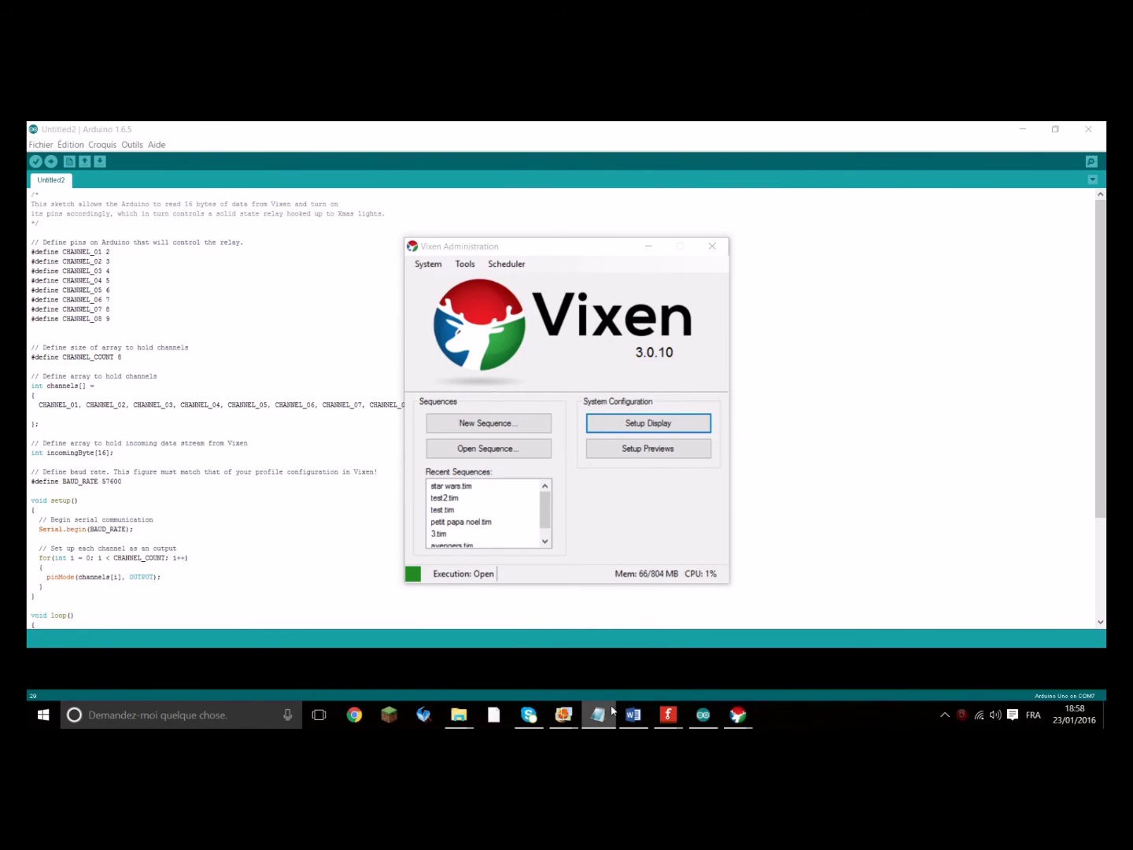
mouse_move(573, 718)
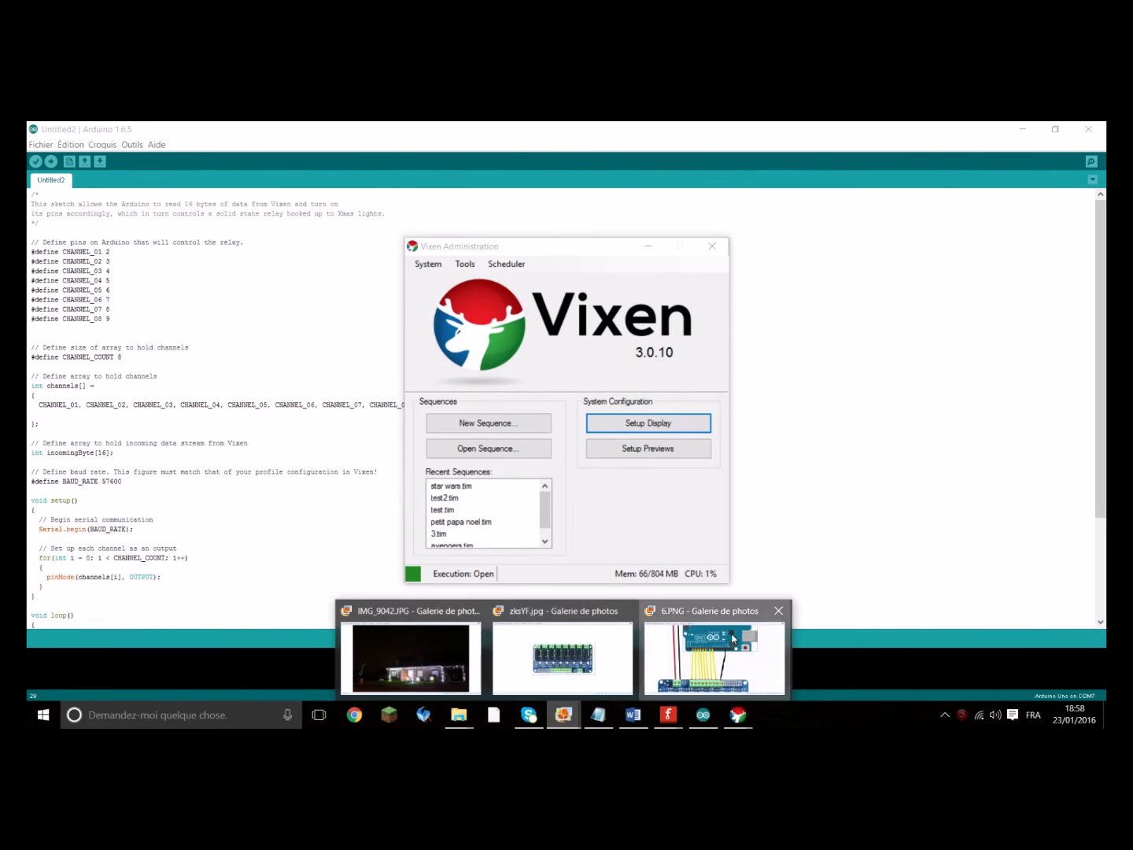
click(673, 678)
scroll(767, 537, up, 1)
scroll(807, 458, down, 1)
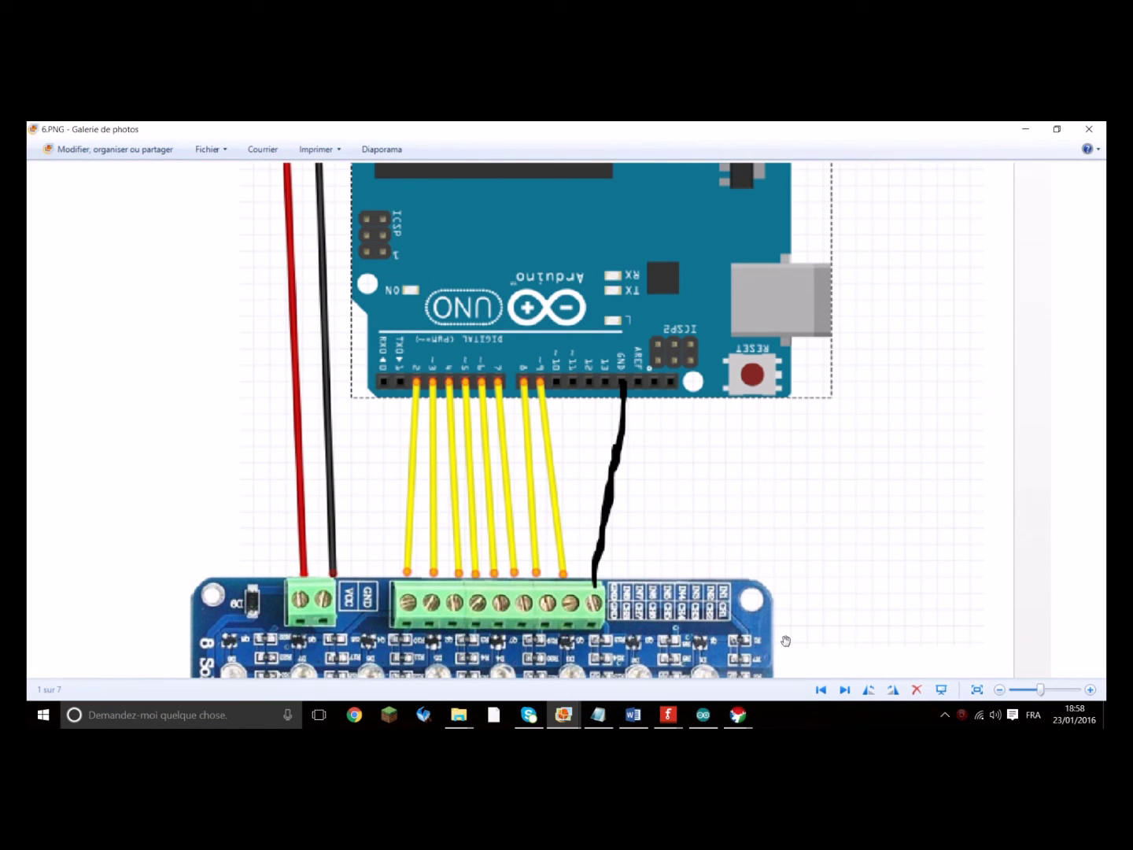
scroll(537, 473, up, 2)
scroll(539, 452, down, 6)
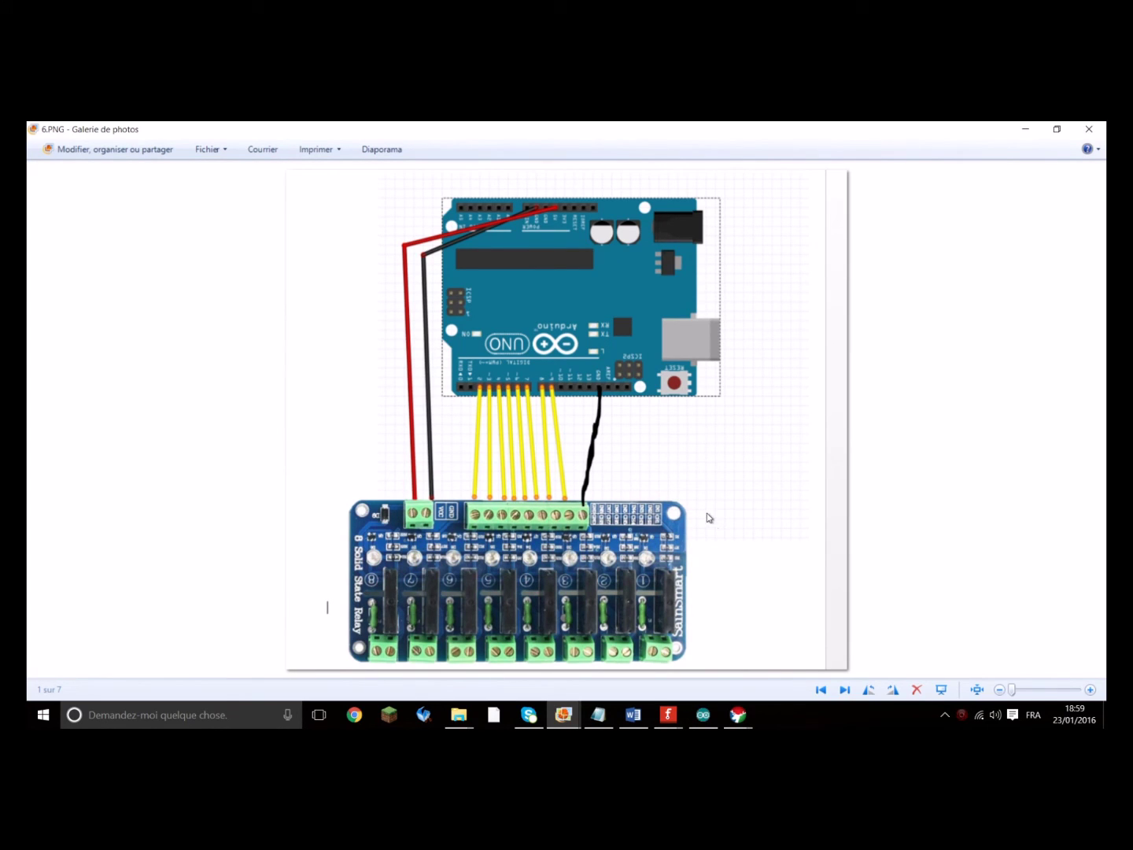
Switch to Vixen, create a new timed sequence, and maximize its editor with the rows New Item - 2 to New Item - 9 in view.
mouse_move(738, 715)
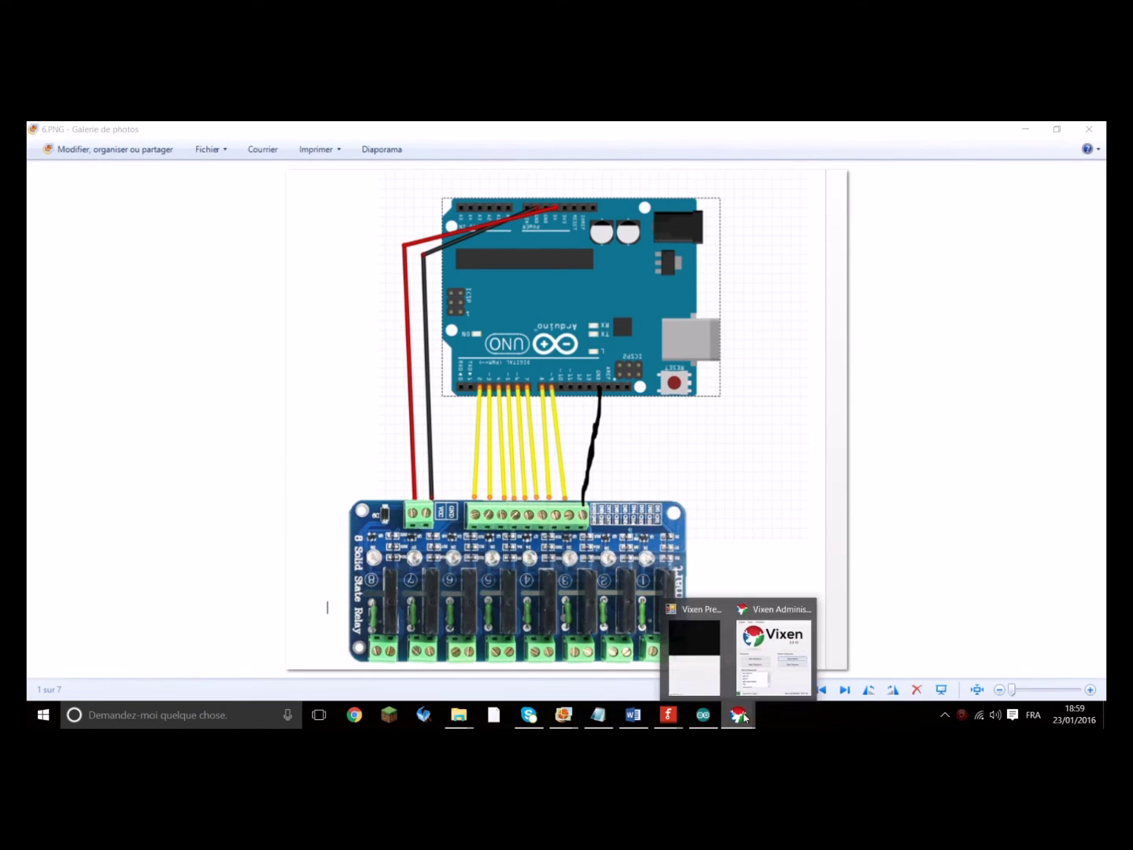
click(760, 652)
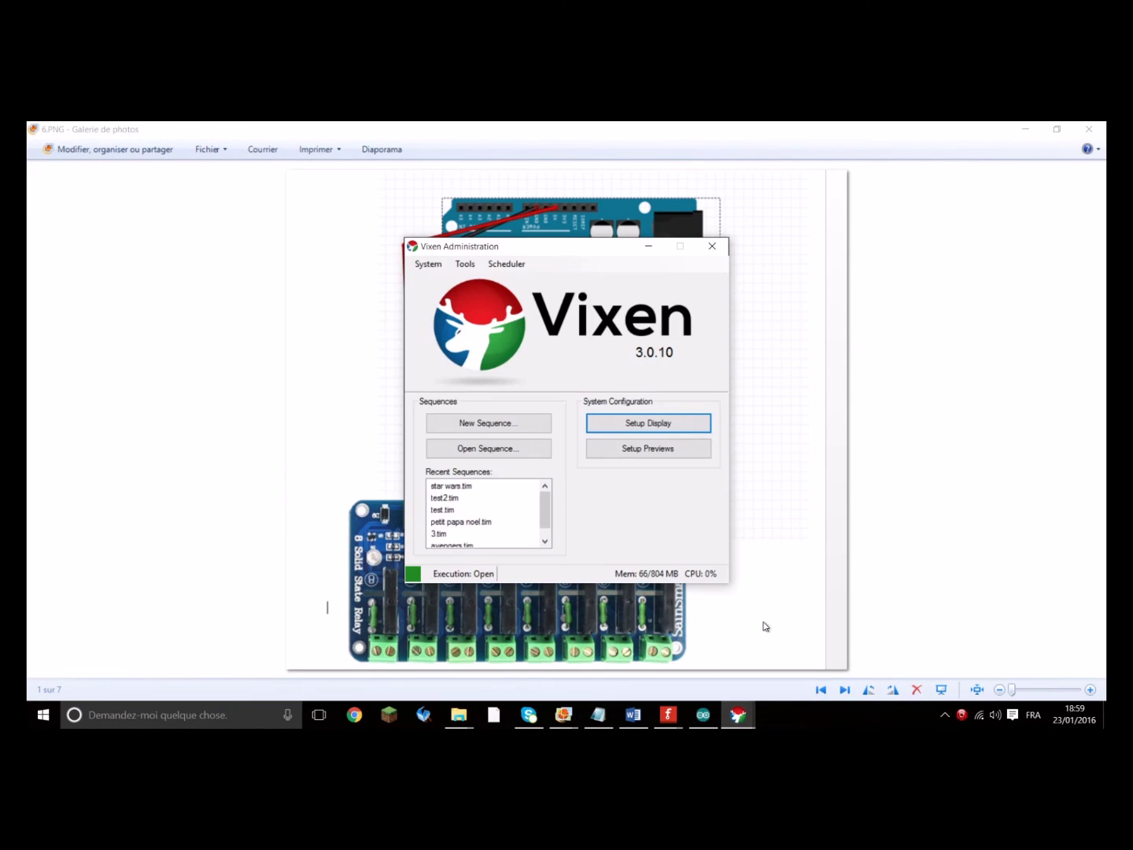
click(497, 424)
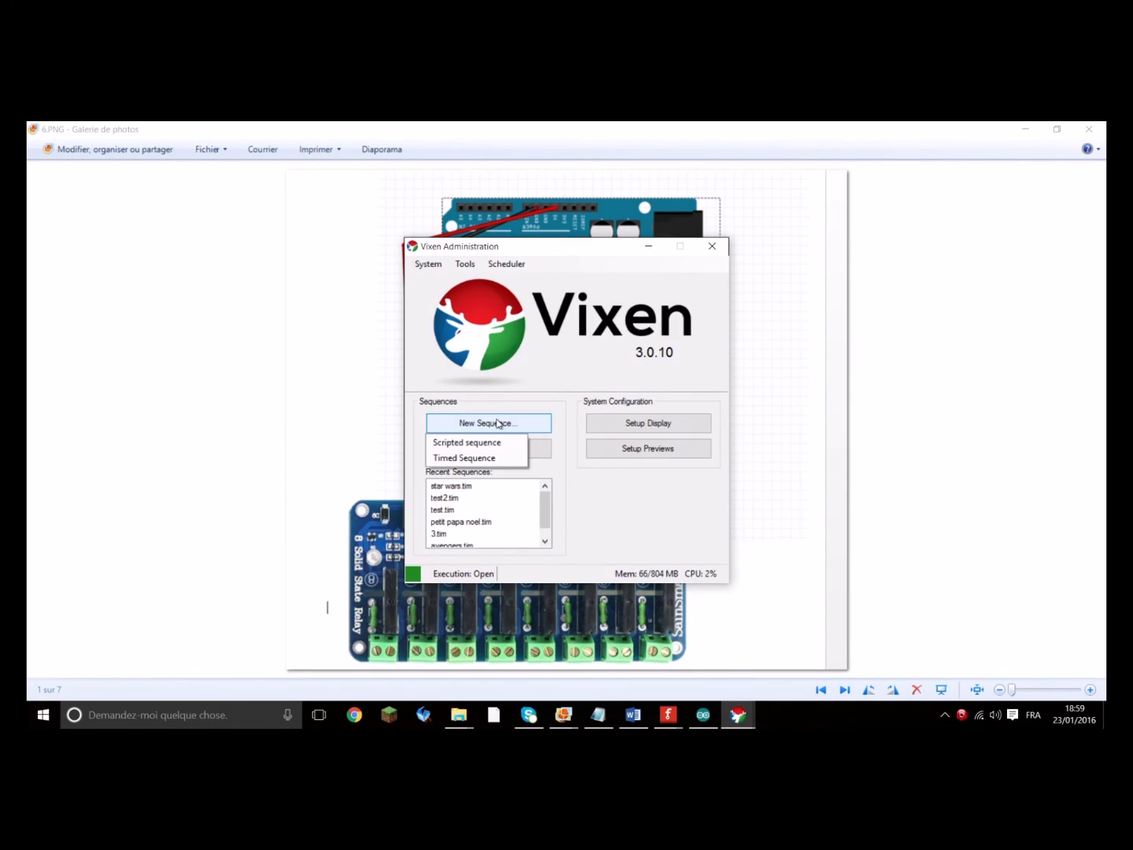
click(469, 443)
click(649, 468)
click(506, 428)
click(490, 460)
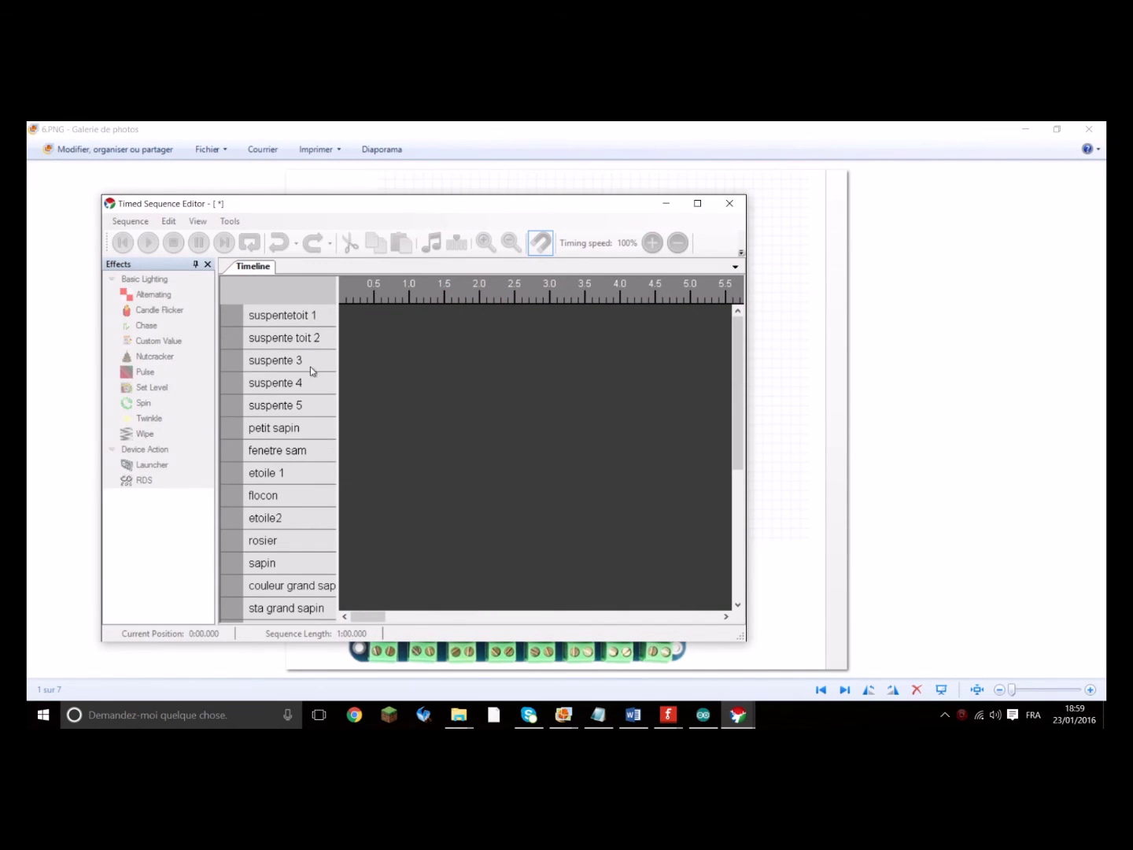
scroll(739, 440, down, 5)
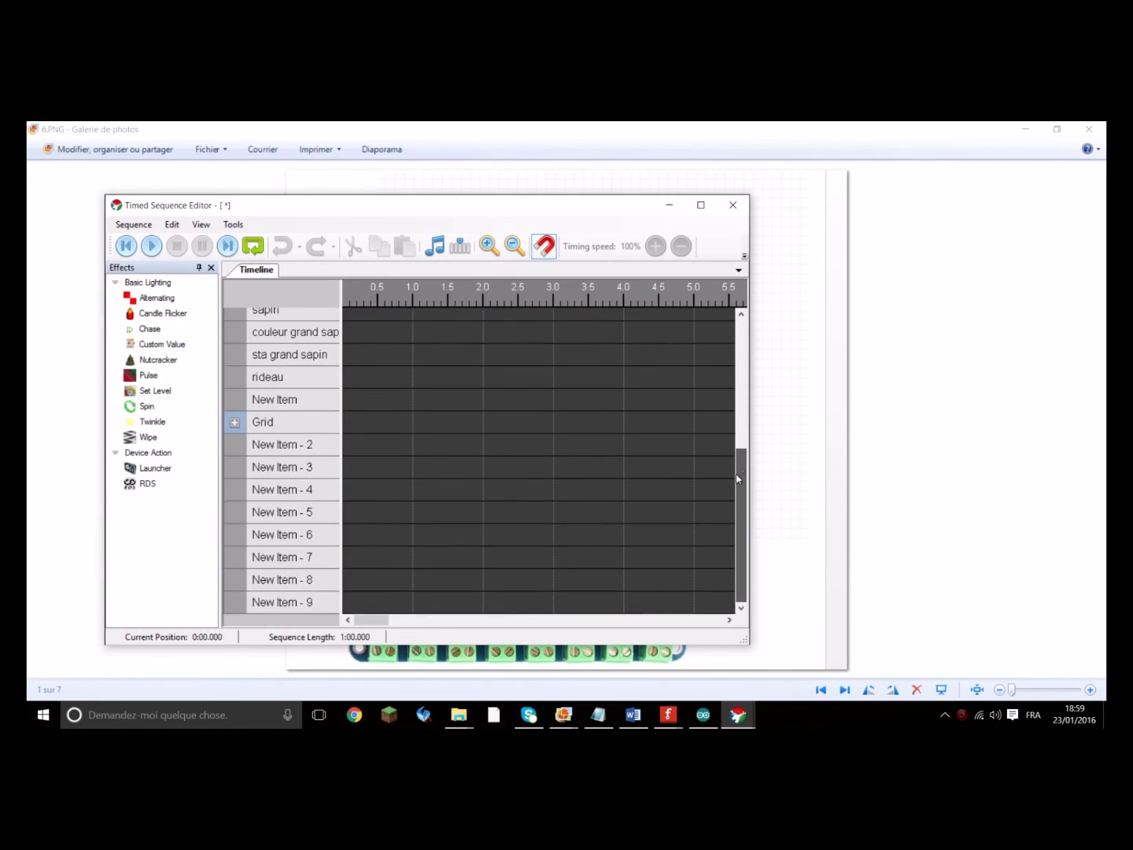
click(700, 206)
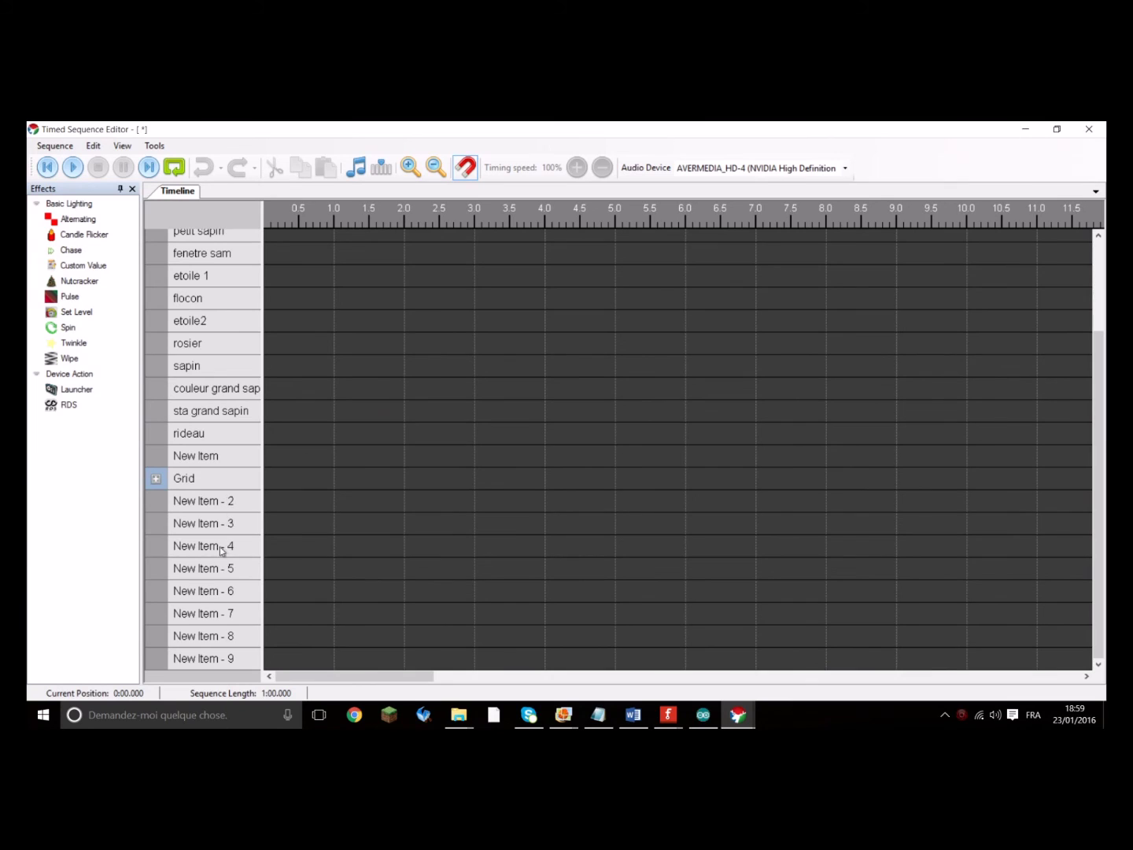
Add a Set Level effect to the New Item - 2 row, spanning from 0 to about 1 second.
click(225, 505)
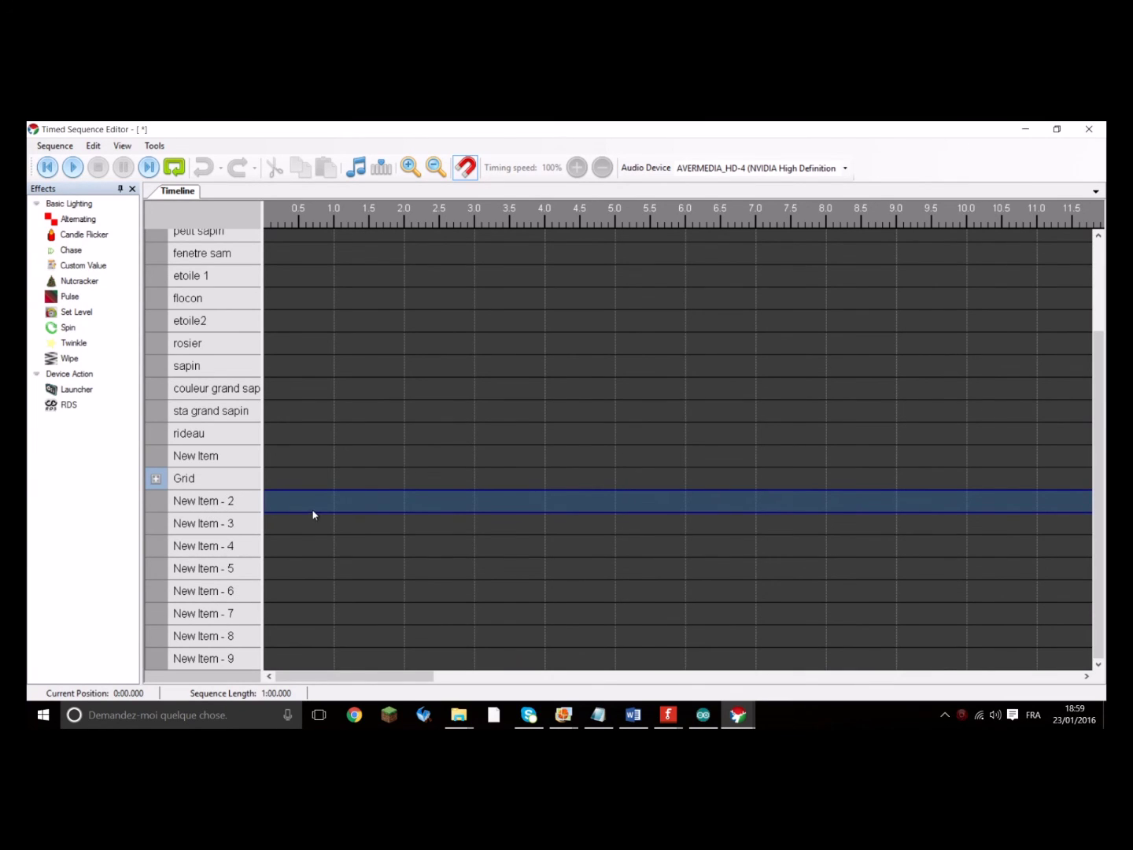
right_click(277, 502)
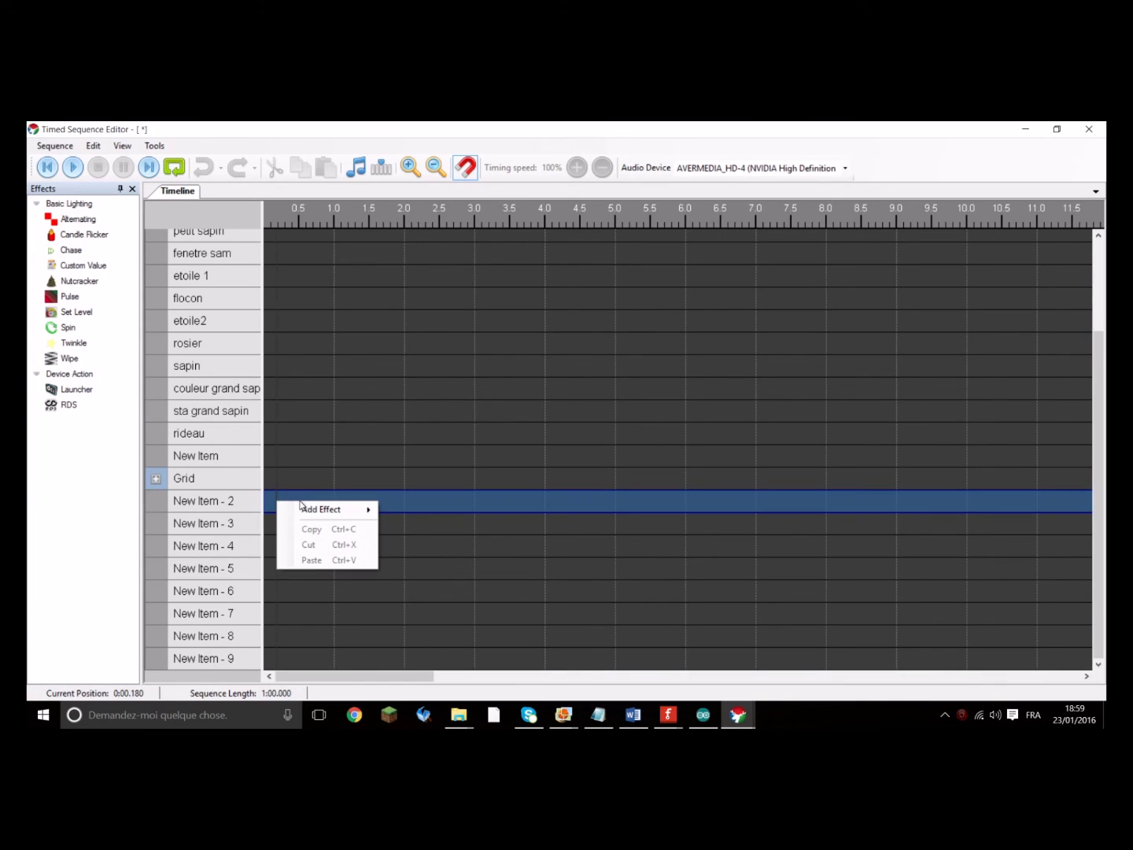
mouse_move(308, 507)
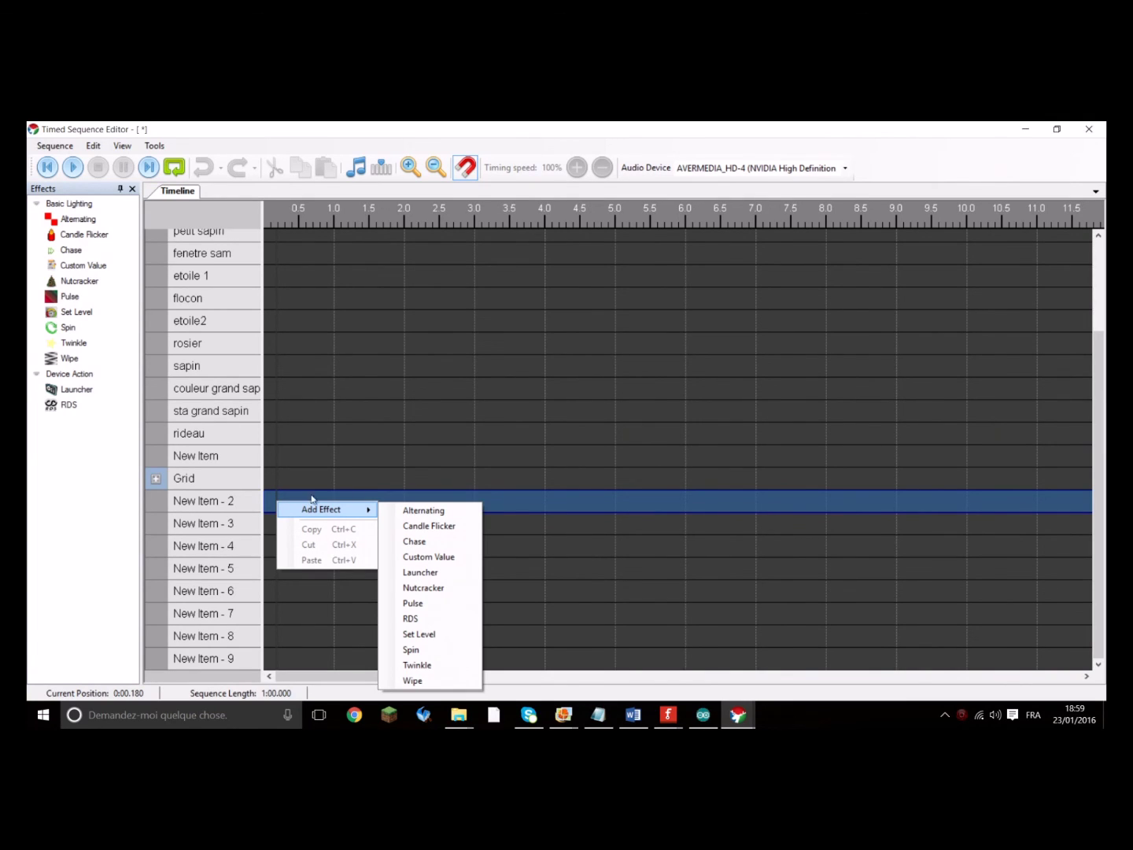
click(432, 640)
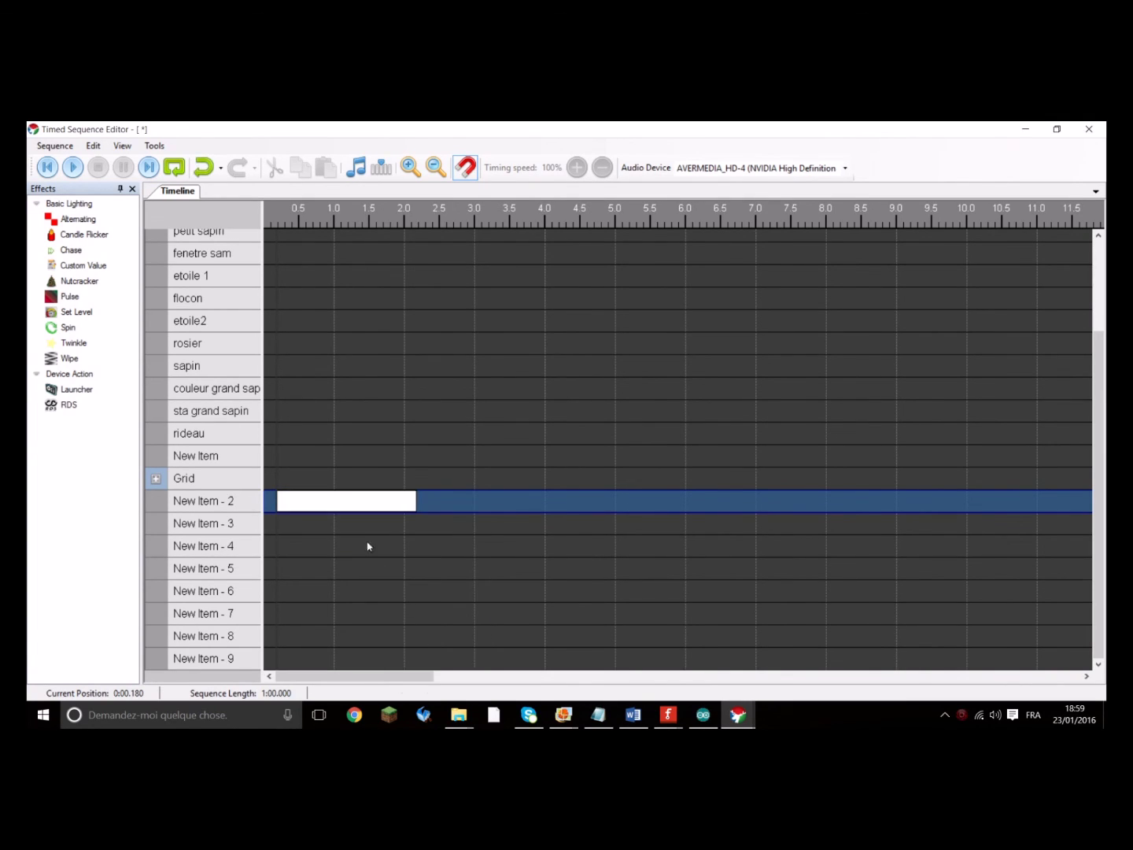
drag(334, 497, 308, 508)
drag(406, 502, 331, 501)
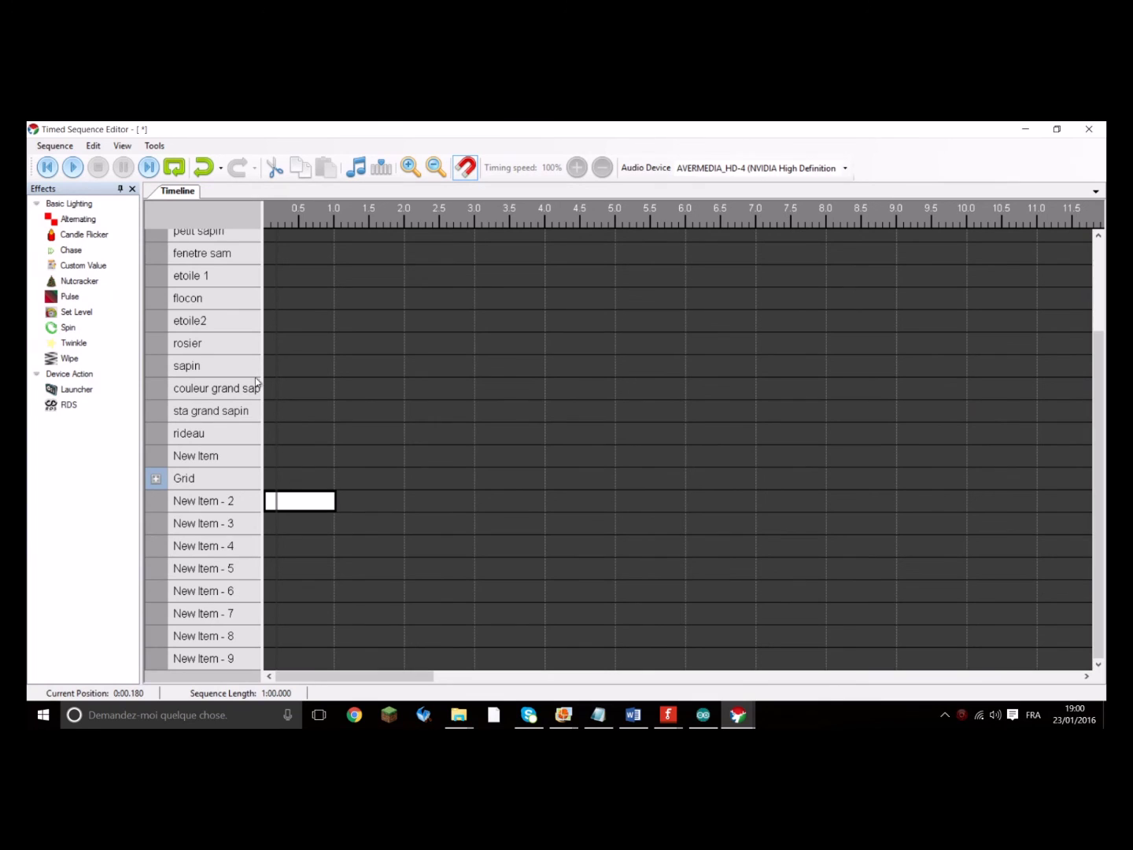
Put away the timed sequence editor and exit Vixen, returning to the wiring diagram.
drag(490, 128, 539, 189)
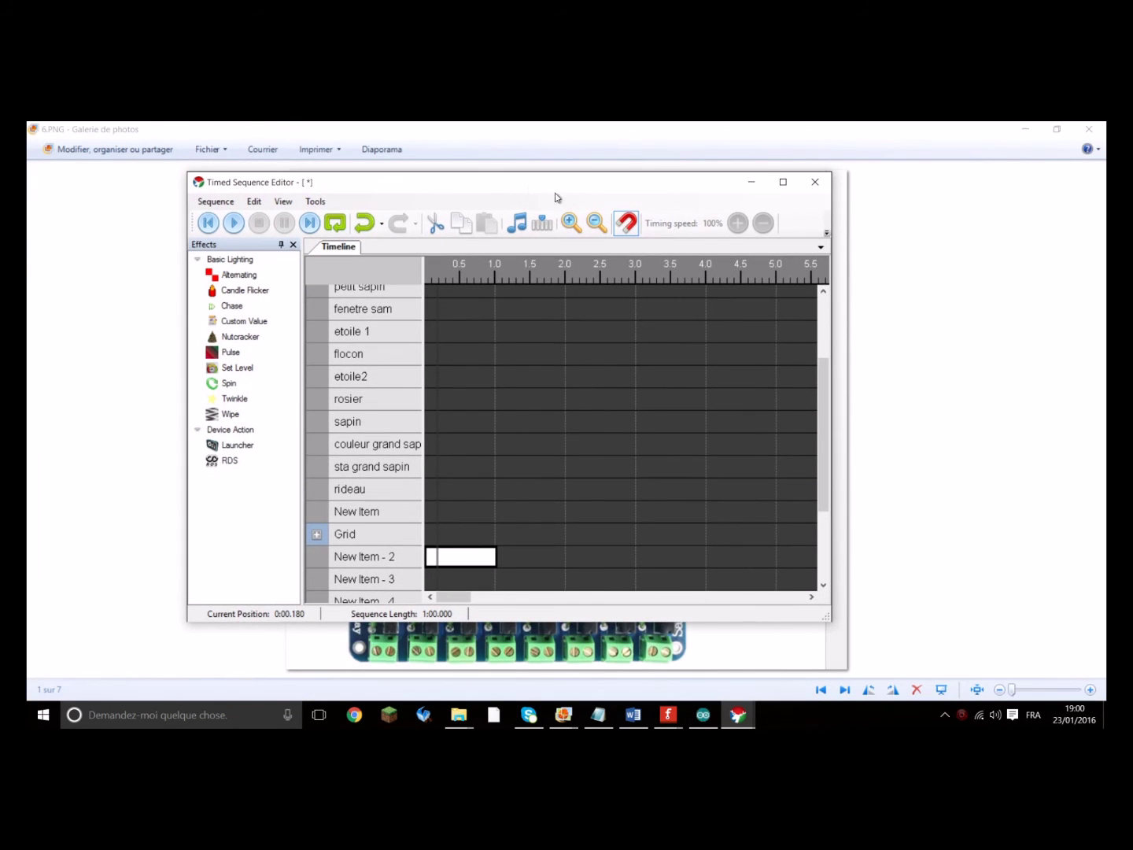
click(752, 183)
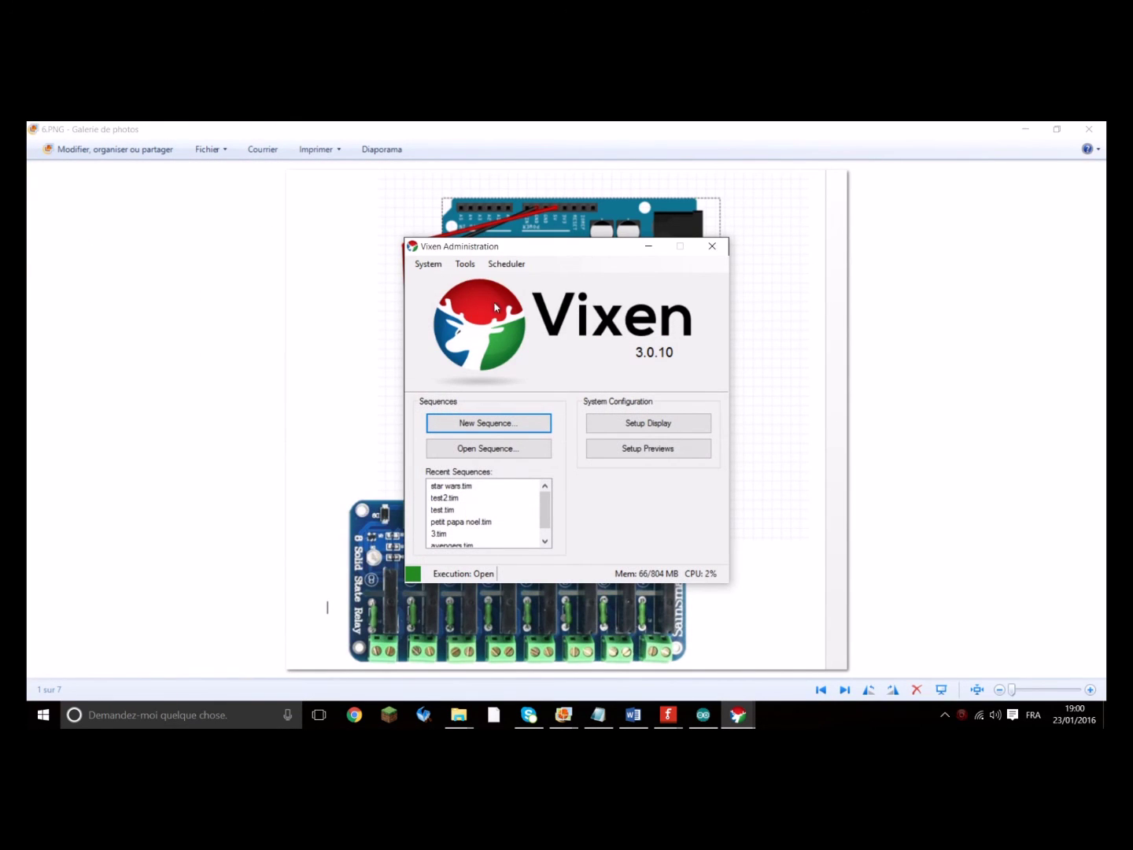
click(713, 248)
click(528, 462)
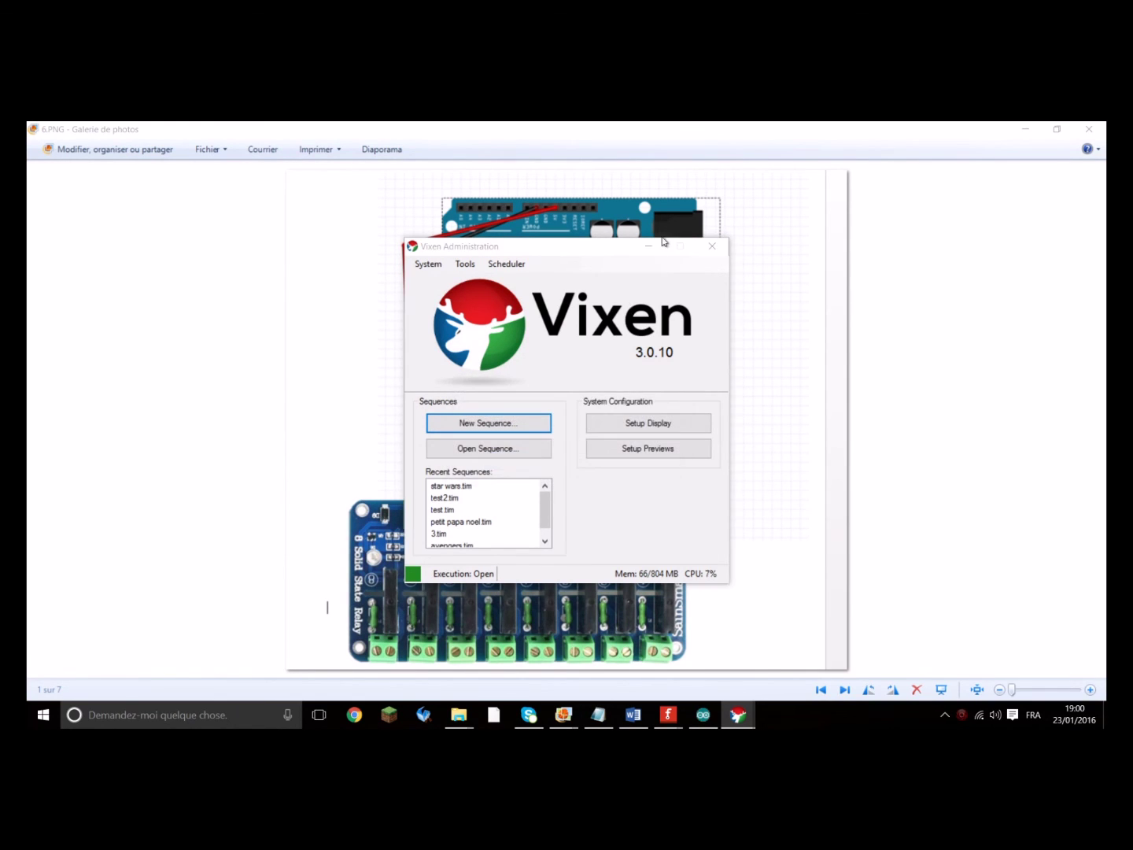
click(787, 570)
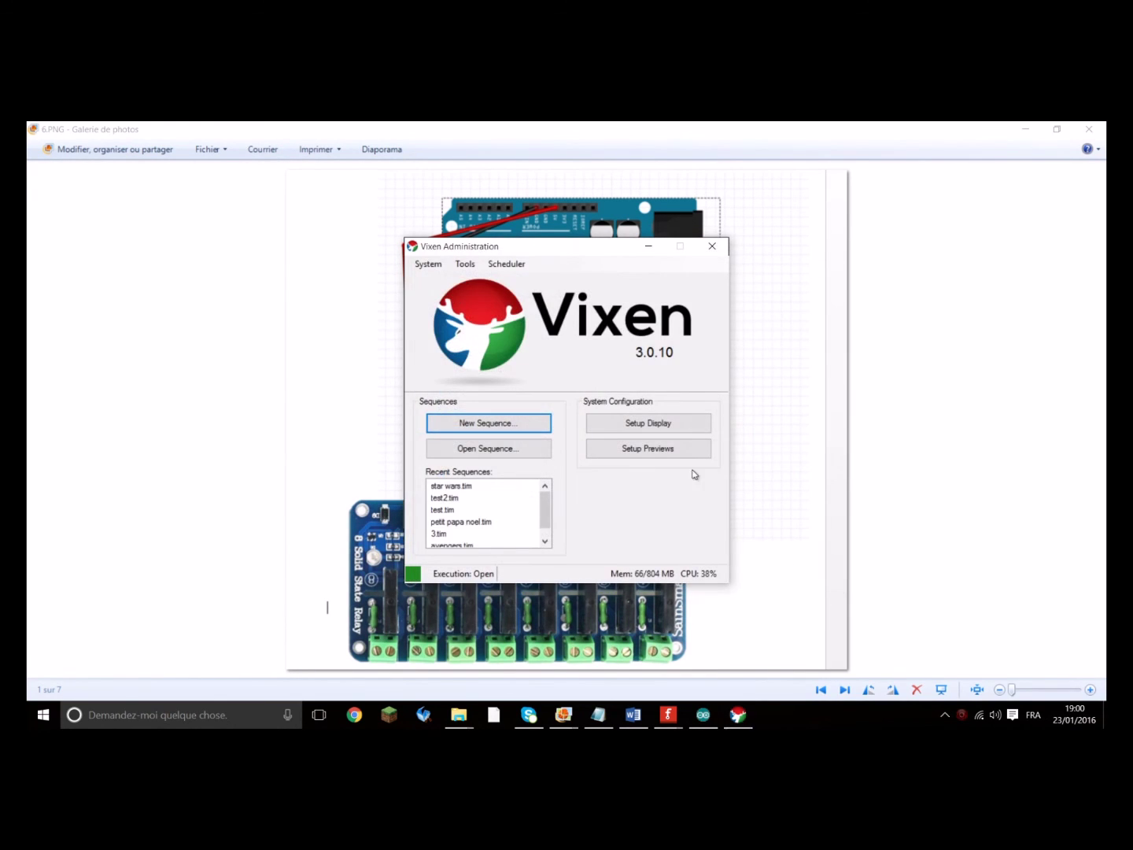
click(713, 245)
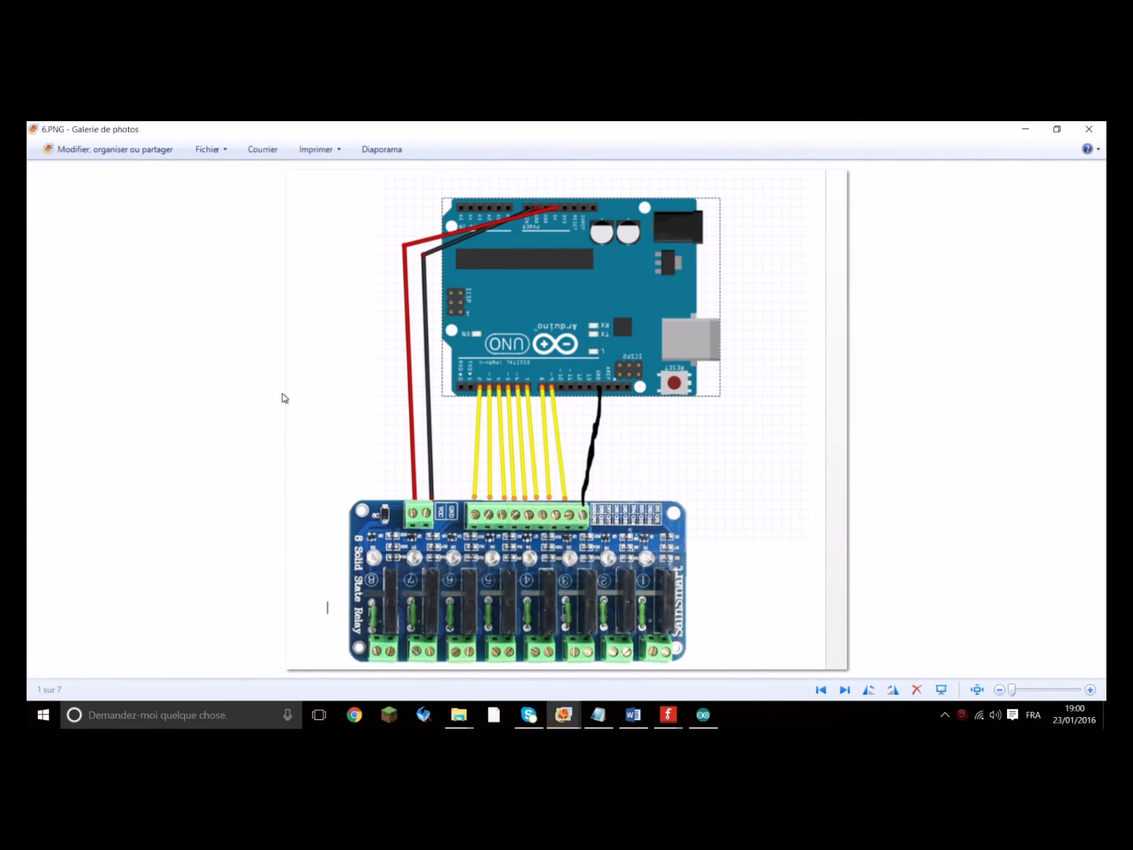